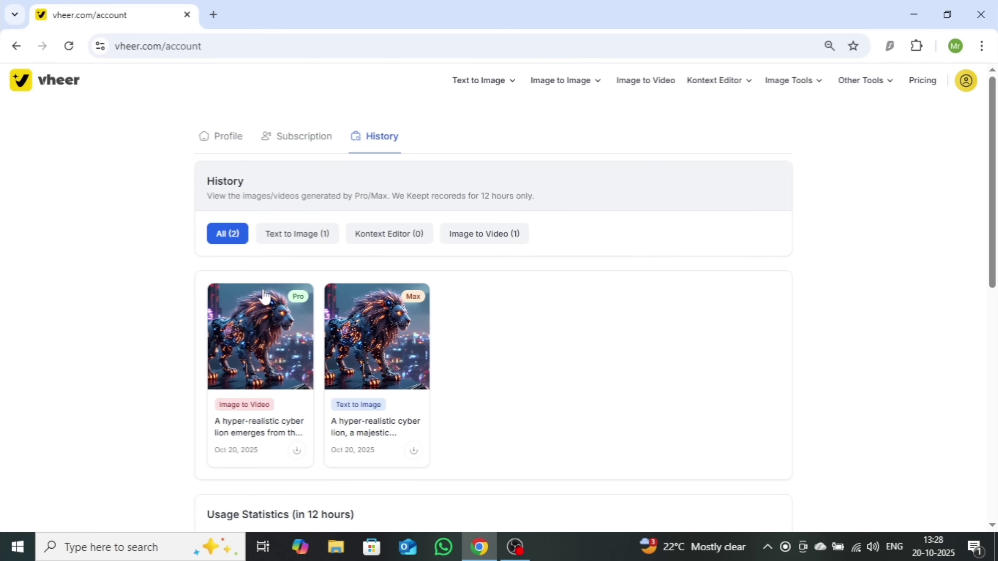
Play the Image to Video cyber lion clip from the account History tab.
click(256, 334)
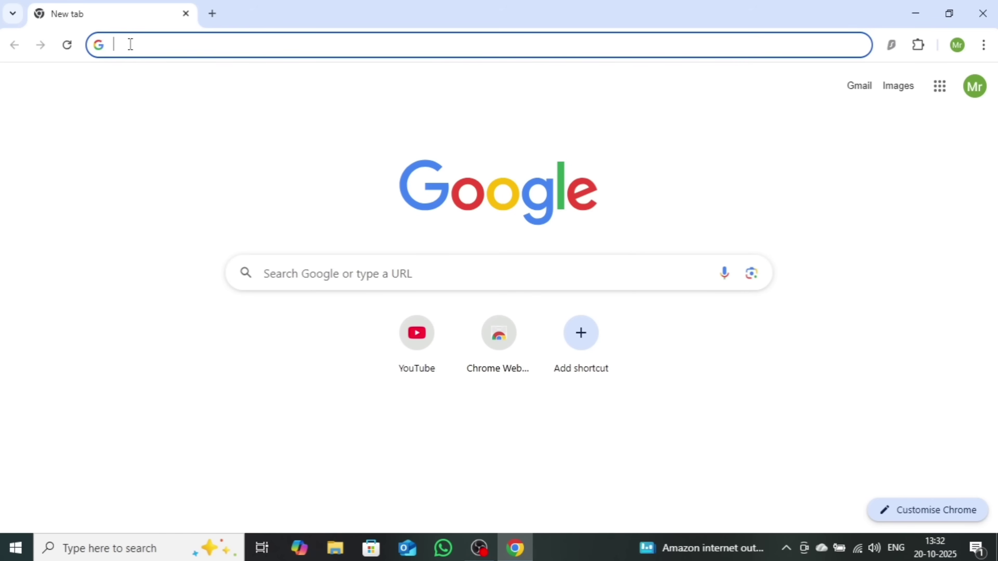
Load vheer.com in the new browser tab.
text(vheer)
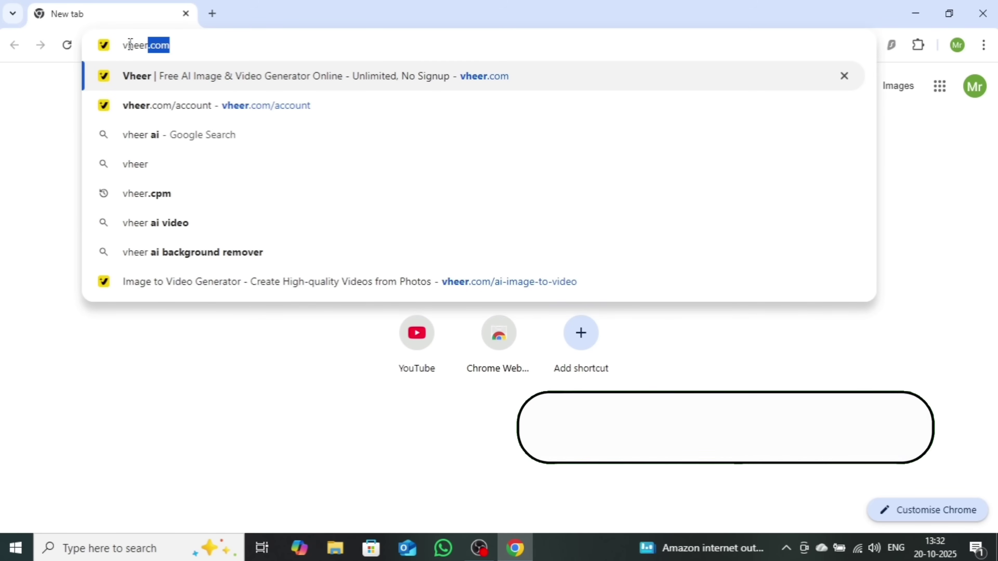
text(.com)
key(Return)
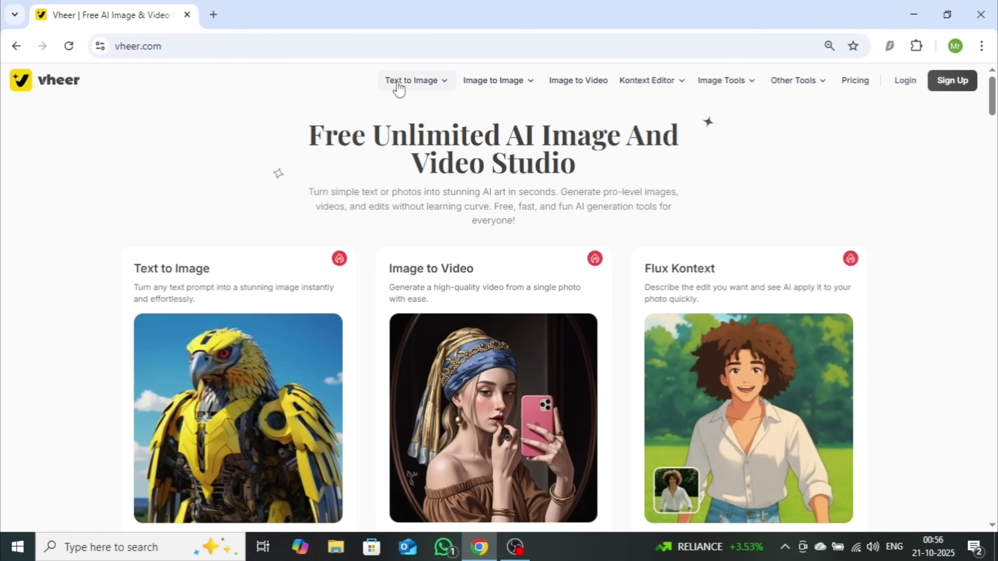
Open the AI Text to Image Generator workspace from the Text to Image menu.
click(398, 88)
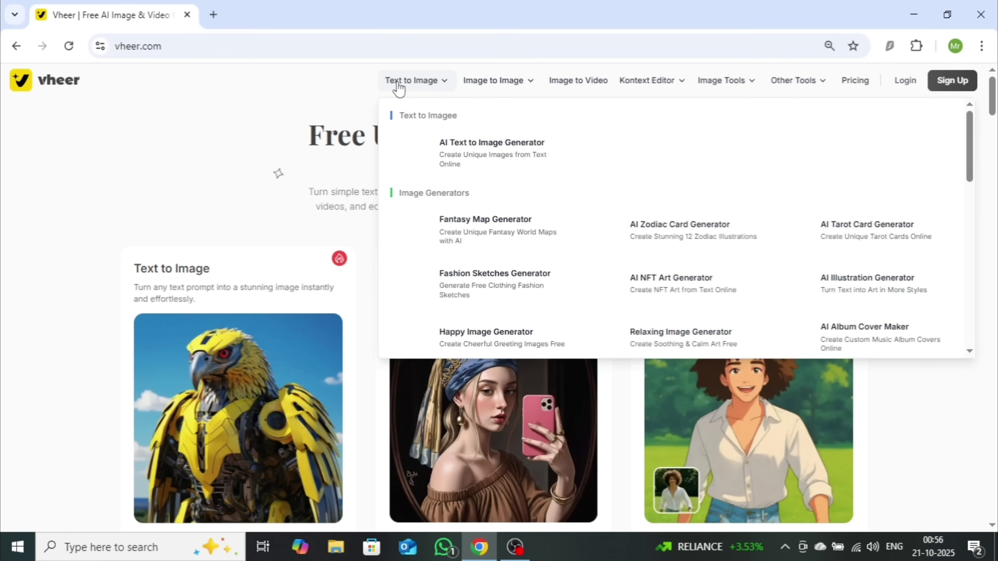
click(486, 159)
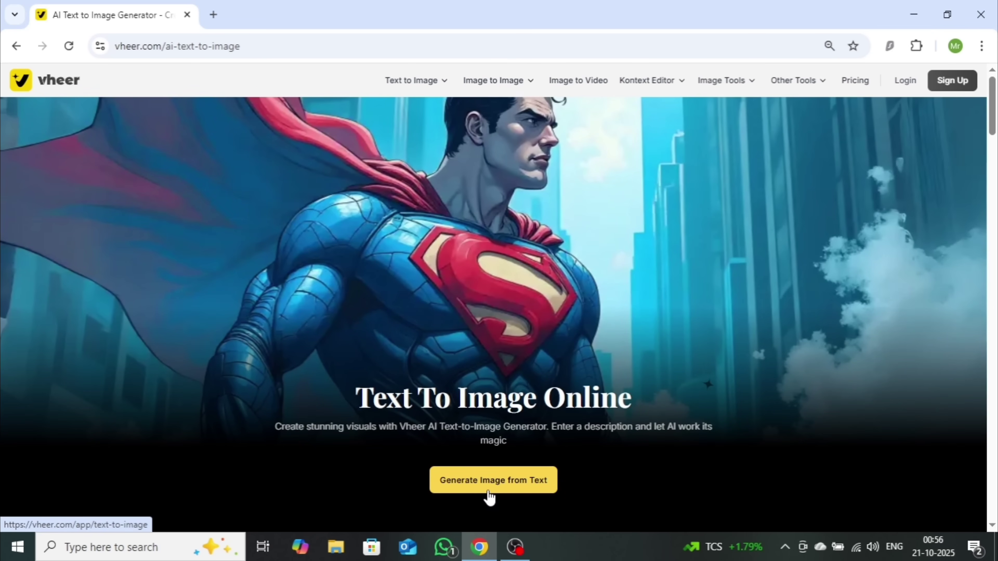
click(490, 496)
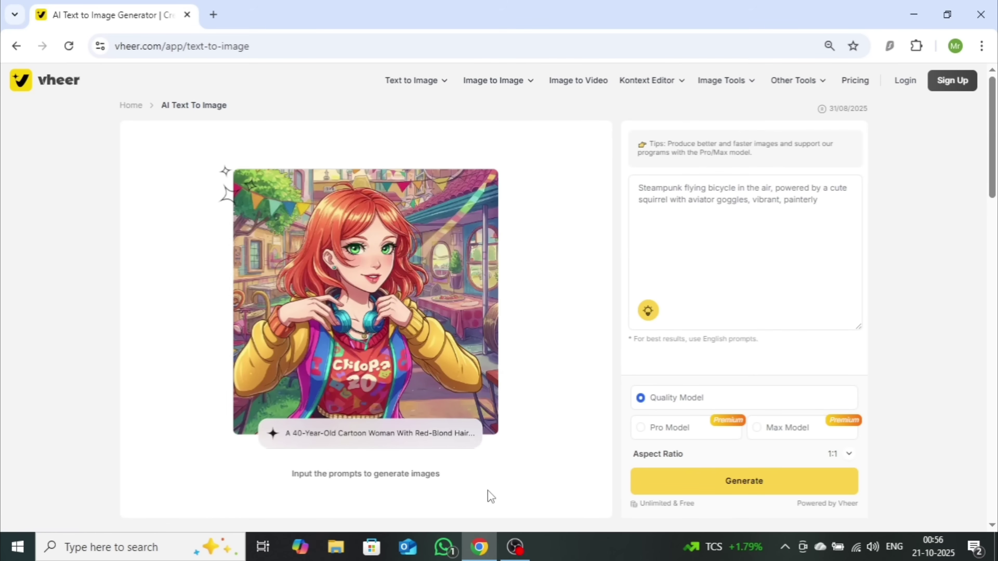
Enter the prompt 'a cat walking on the strreet'.
click(728, 199)
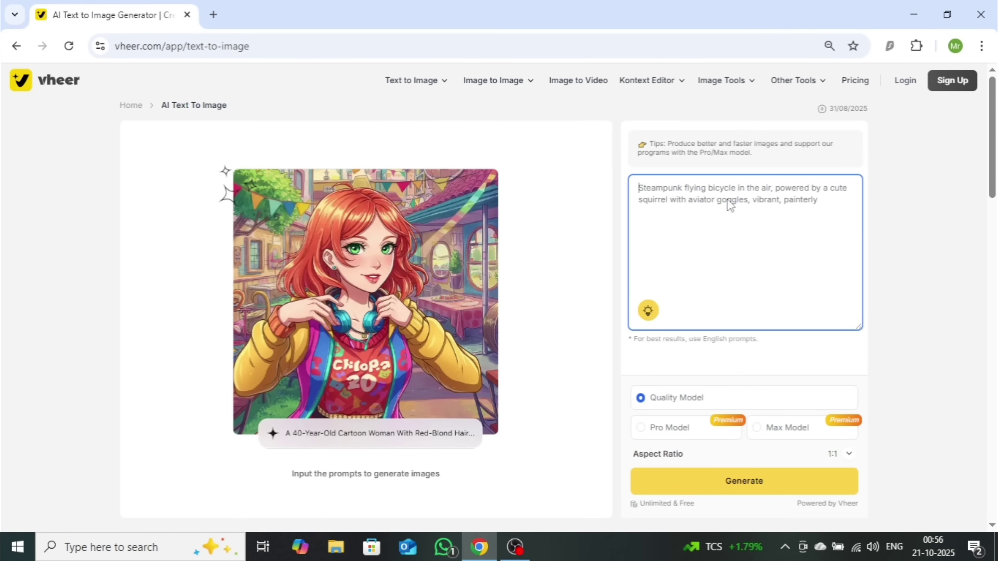
text(ac)
key(BackSpace)
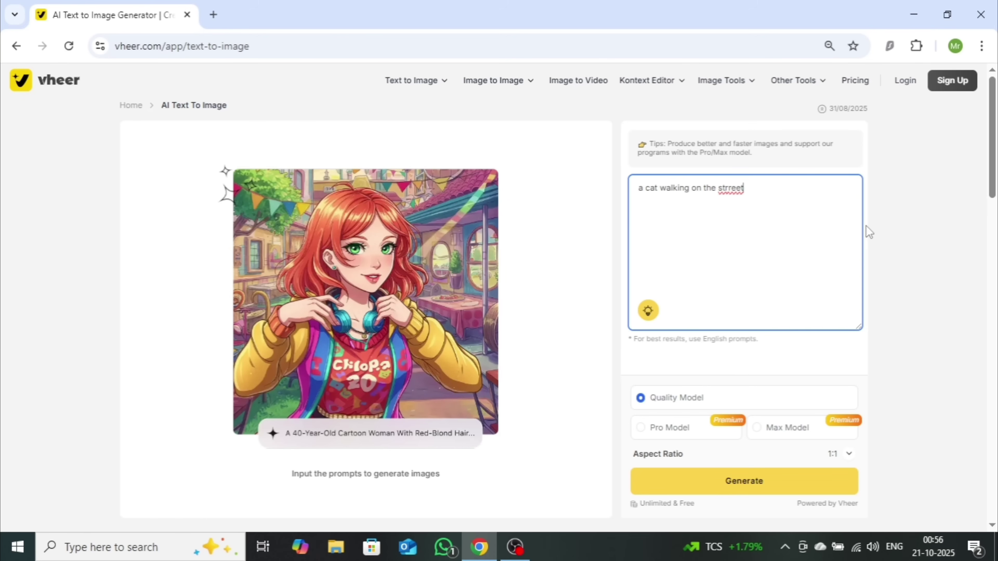
drag(994, 167, 991, 212)
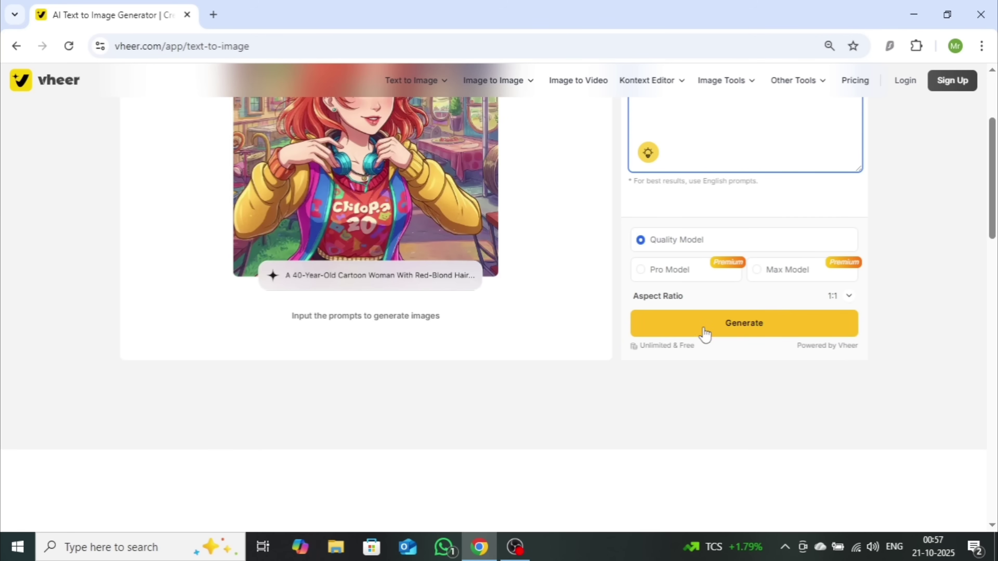
Set the aspect ratio to 16:9 and generate the cat-on-the-street image.
click(849, 297)
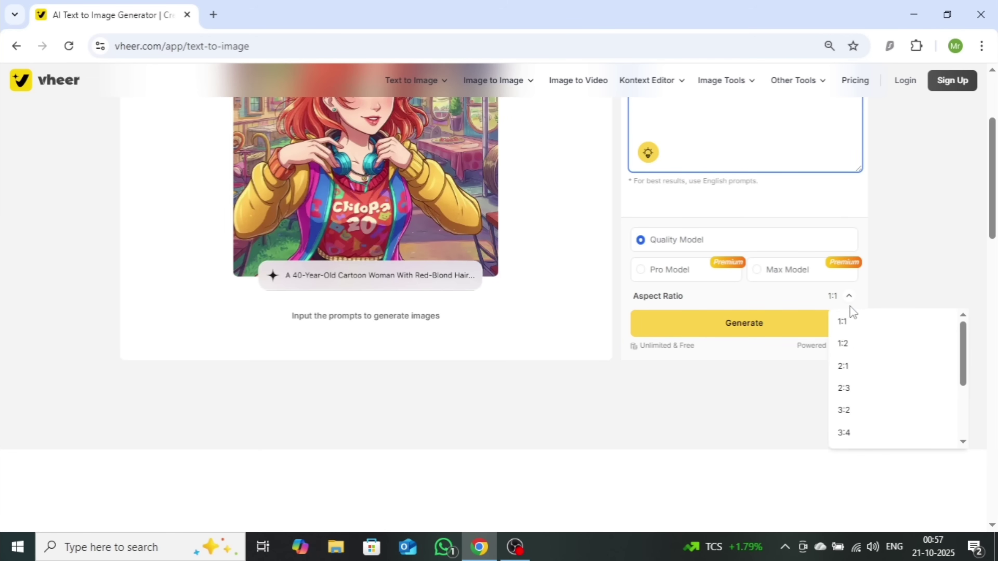
drag(964, 365, 967, 416)
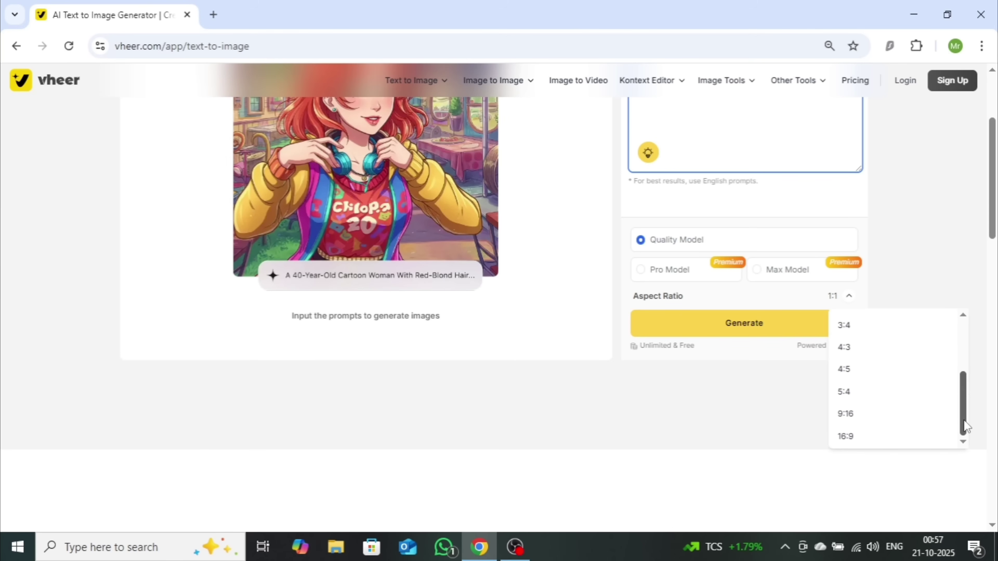
click(865, 437)
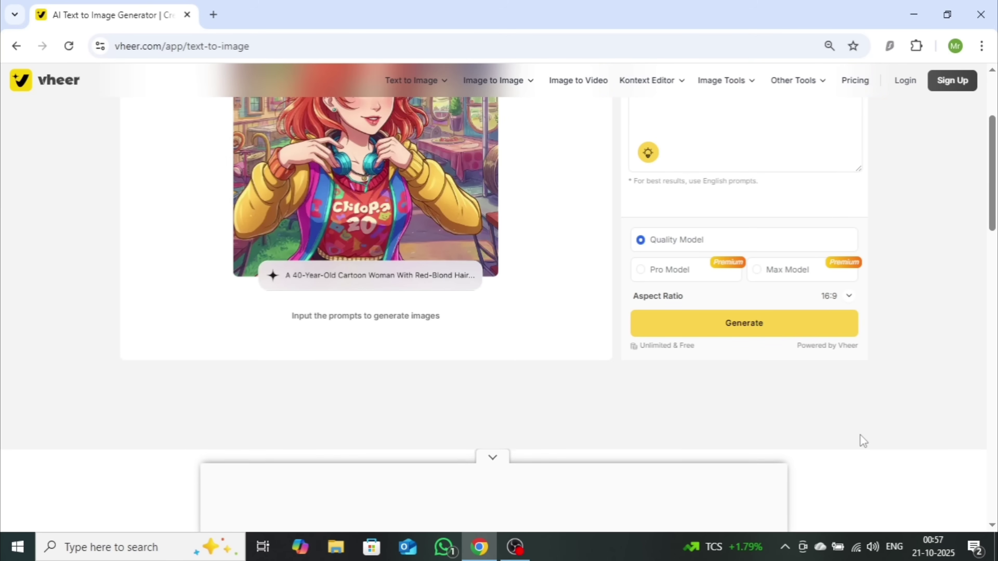
click(757, 325)
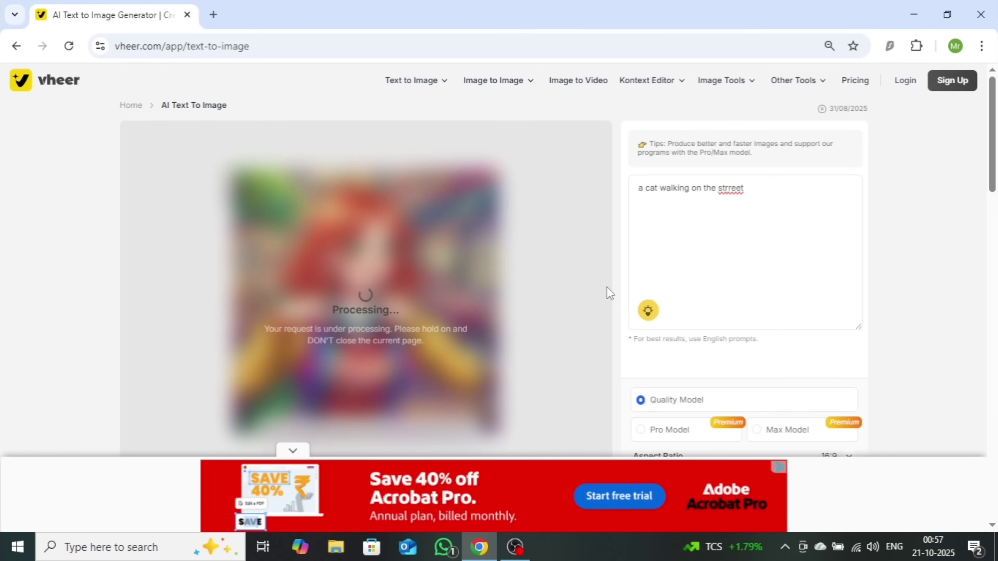
click(293, 451)
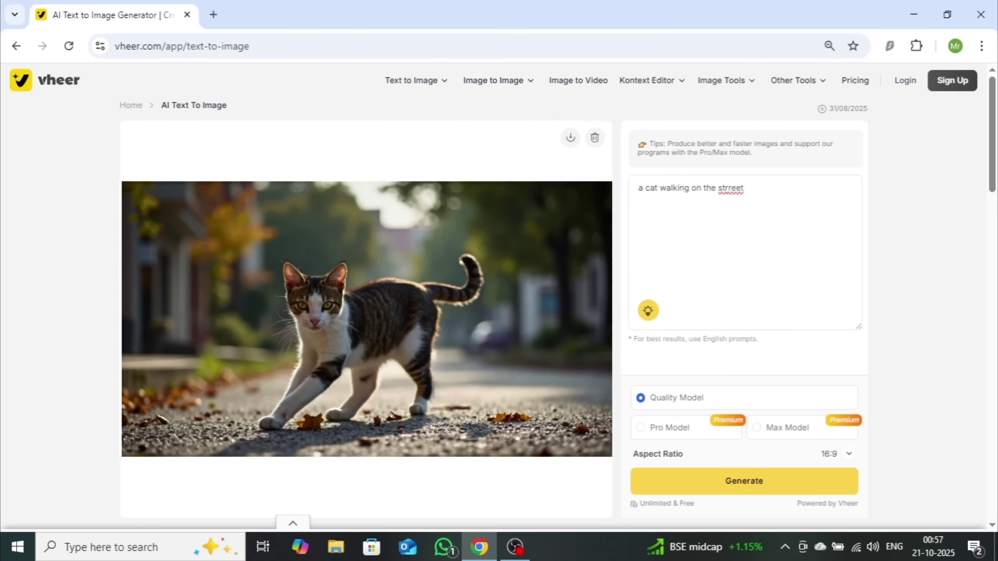
Download the cat image as a JPG and open the AI Image To Video Generator workspace.
click(571, 139)
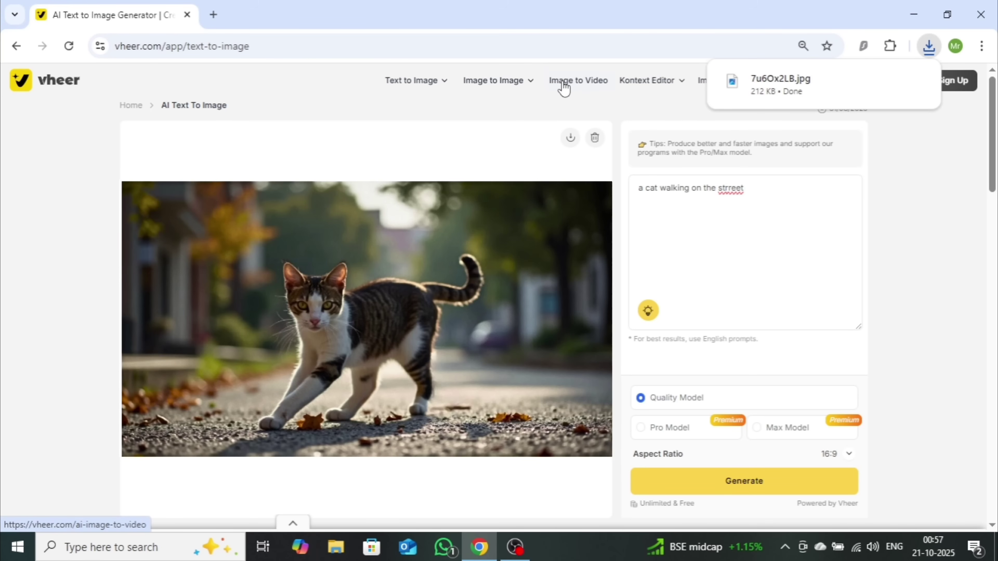
click(577, 83)
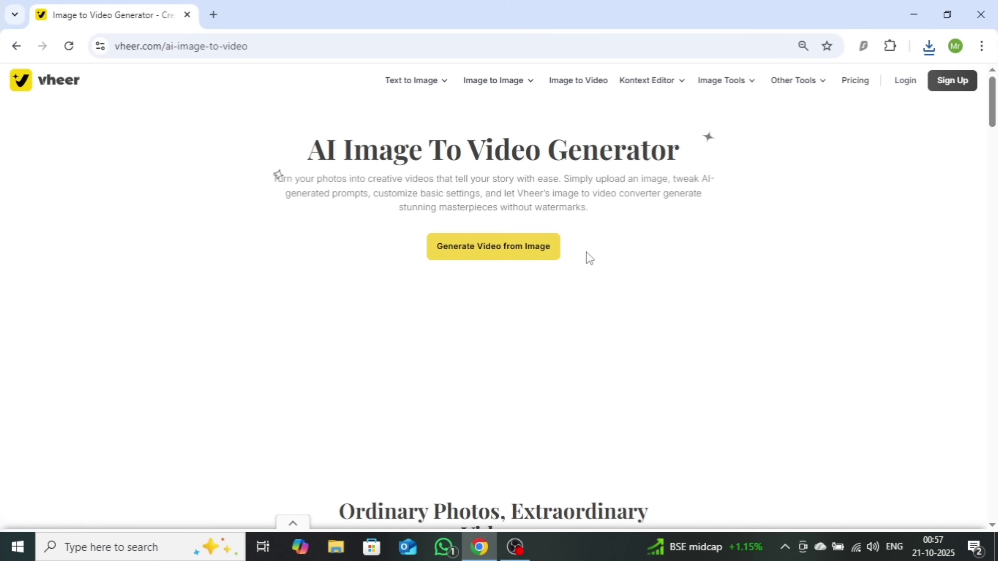
click(480, 248)
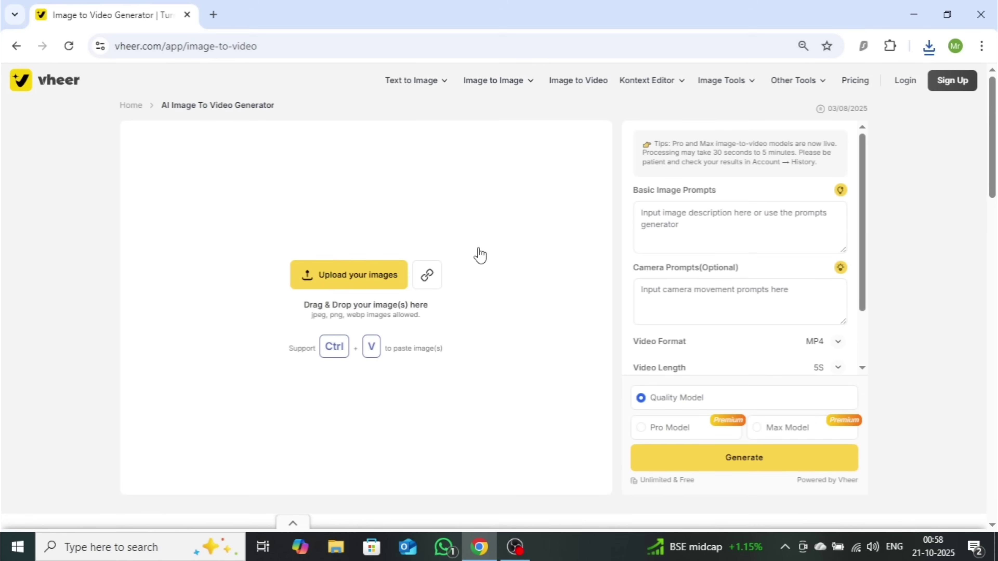
Upload the downloaded cat image 7u6Ox2LB from Downloads.
click(374, 271)
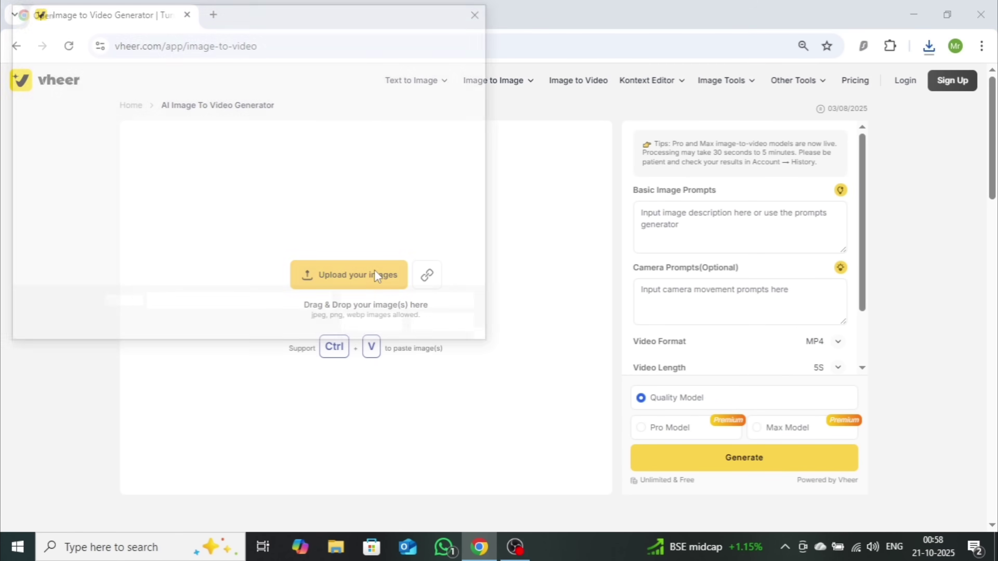
click(192, 183)
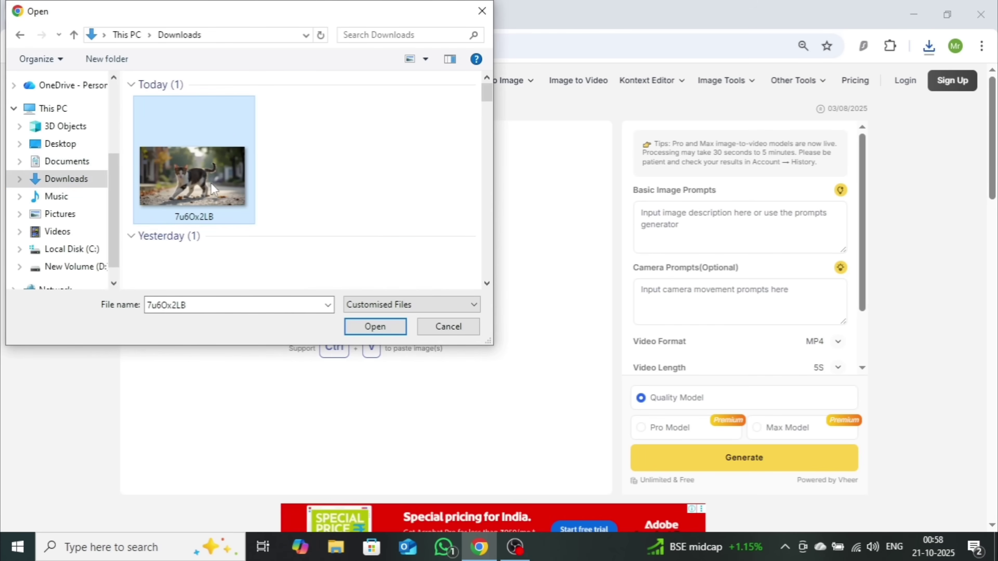
click(376, 327)
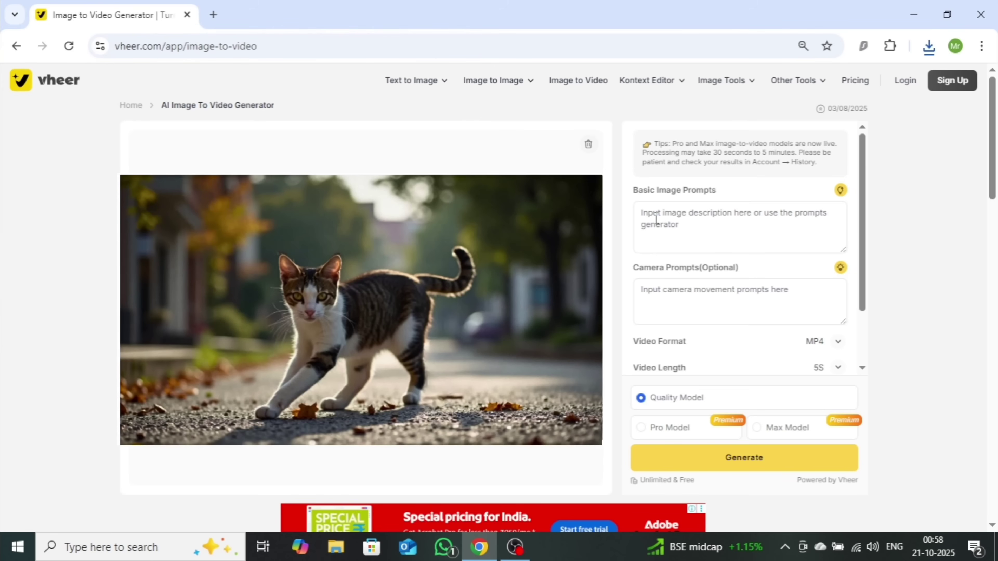
Enter the video prompt 'a cat walking on the street'.
click(657, 218)
text(a)
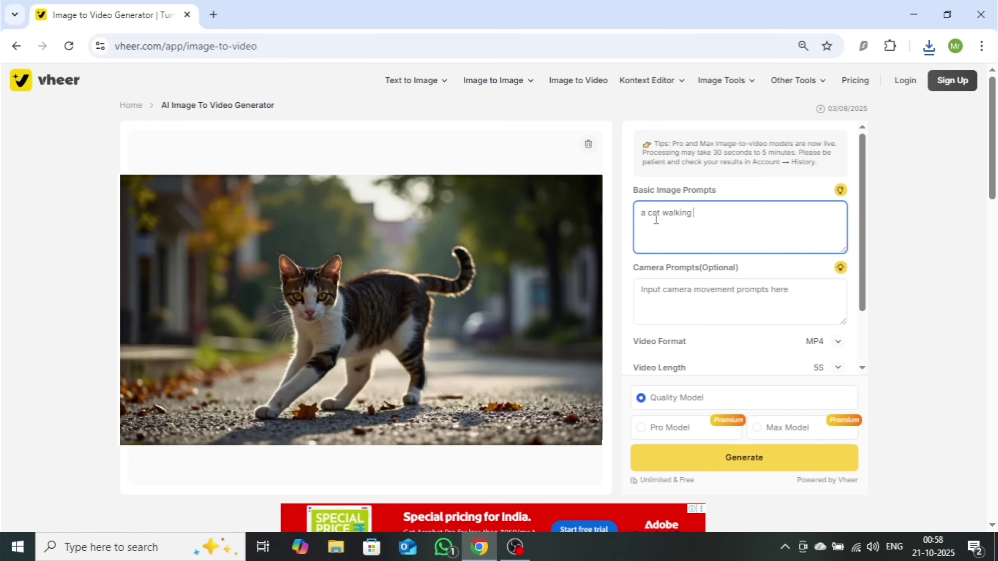
text(cat walking on the street)
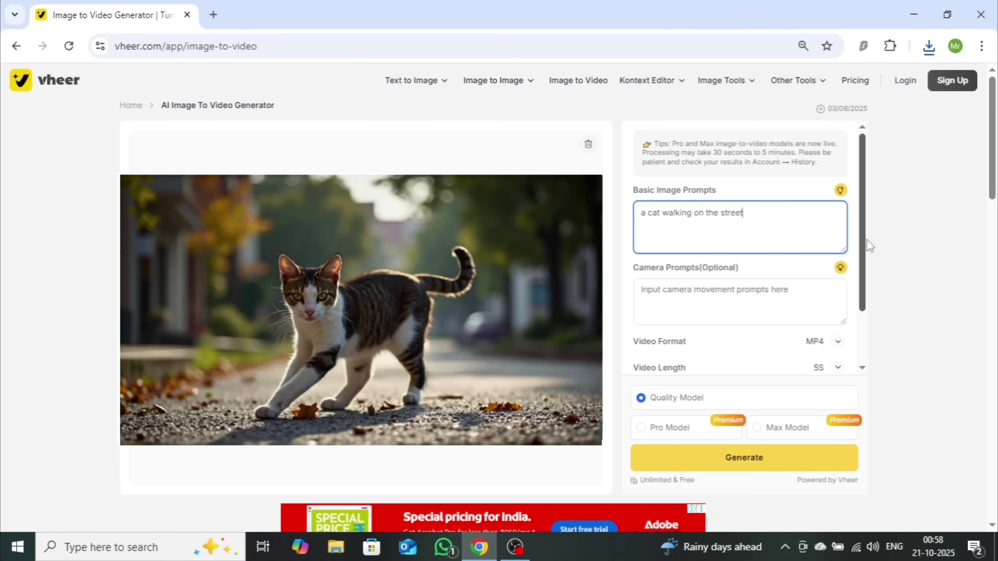
scroll(867, 243, down, 2)
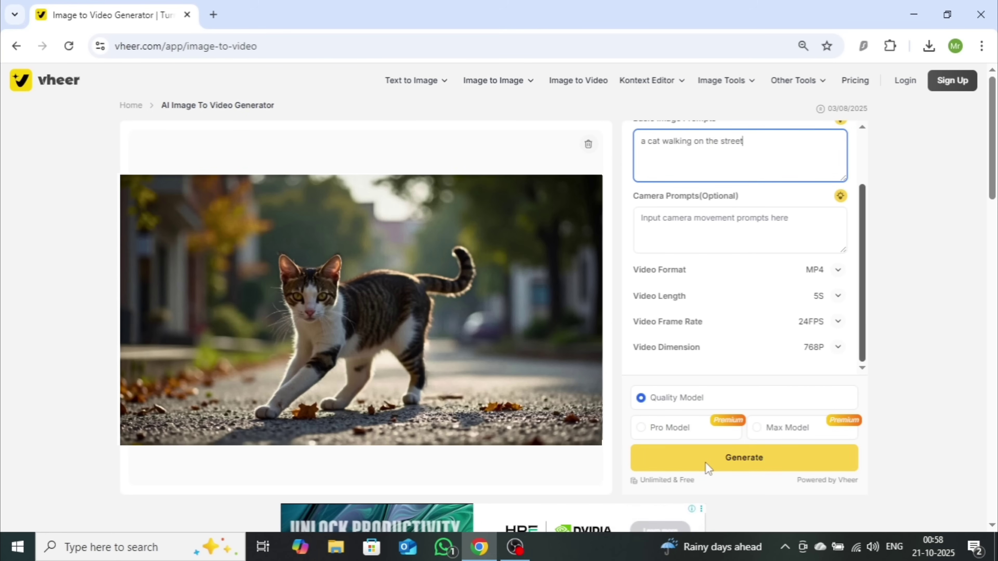
Generate the video of the cat walking down the street.
click(721, 457)
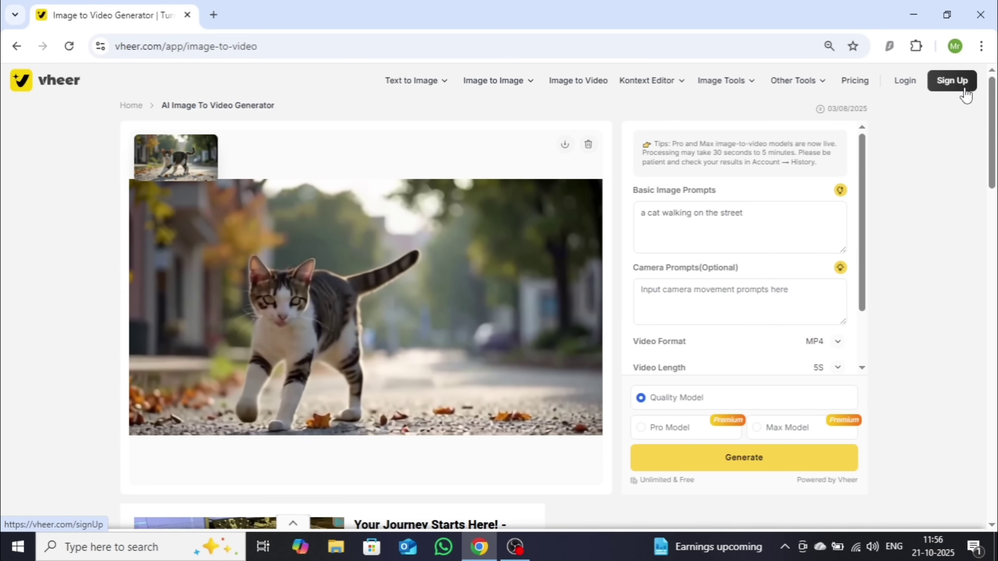
Sign up with a Google account, then start typing the cat walking prompt.
click(965, 94)
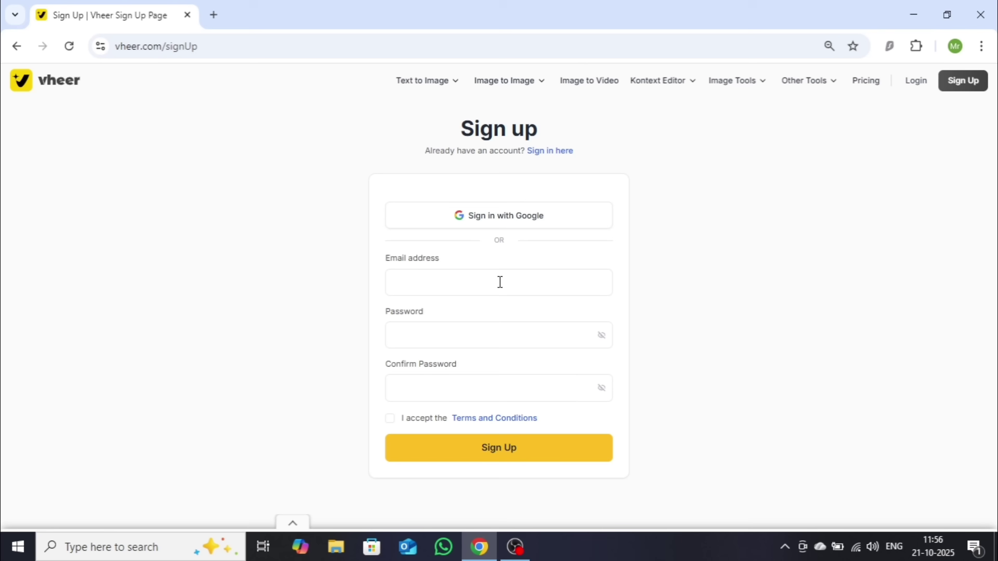
click(554, 217)
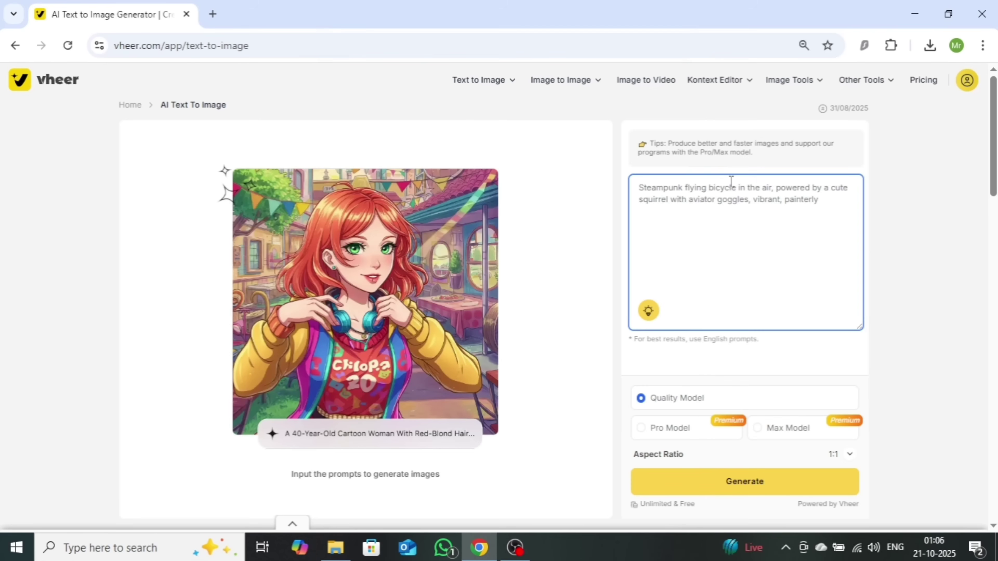
text(a cat w)
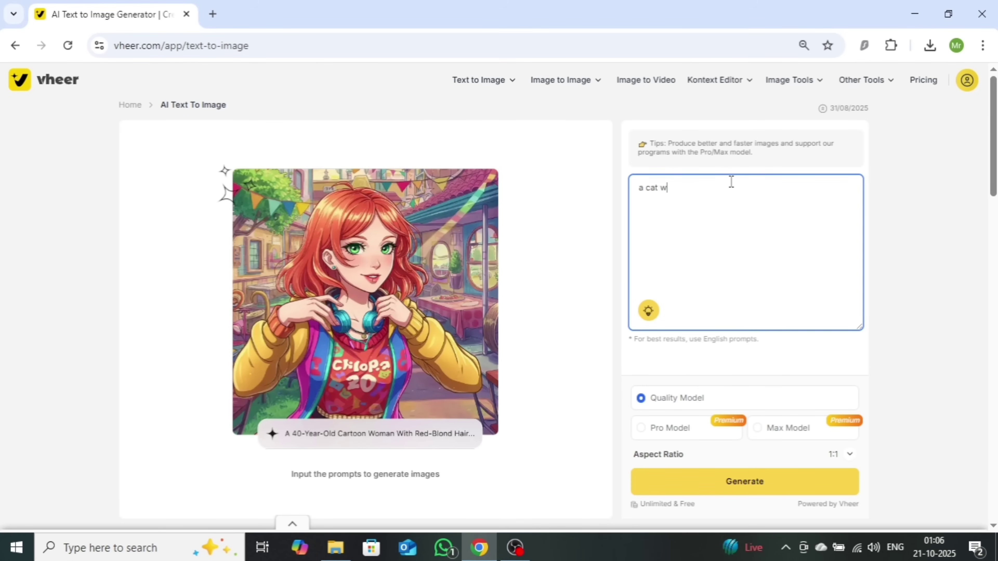
text(alking on the )
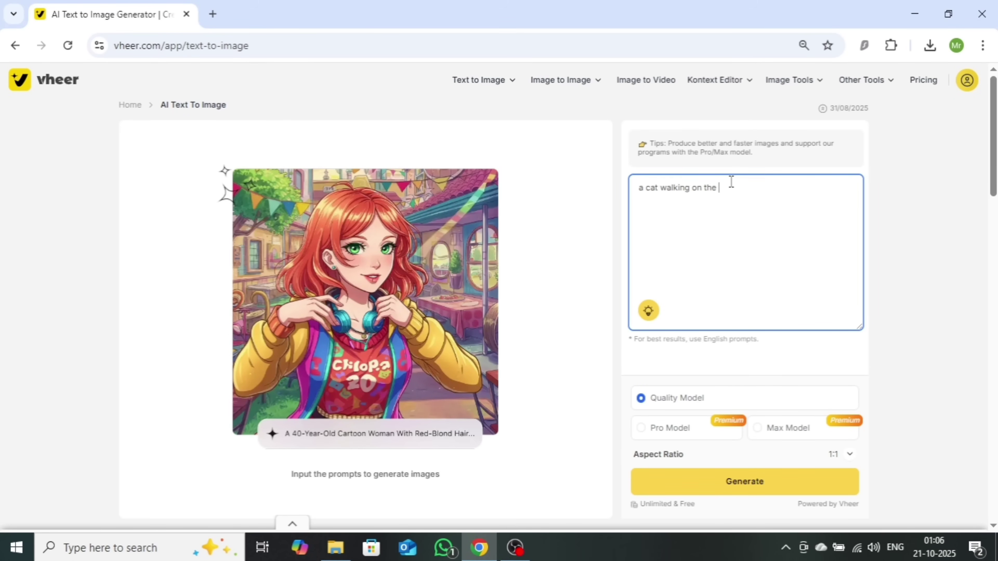
text(street)
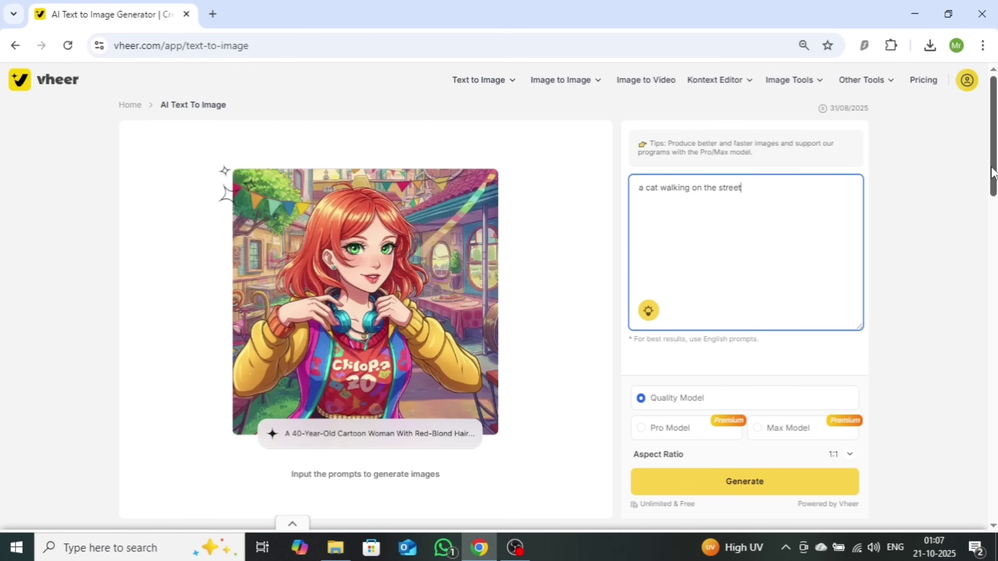
Generate a 16:9 Max Model image of the cat walking on the street.
scroll(996, 260, down, 6)
scroll(996, 260, up, 4)
click(757, 309)
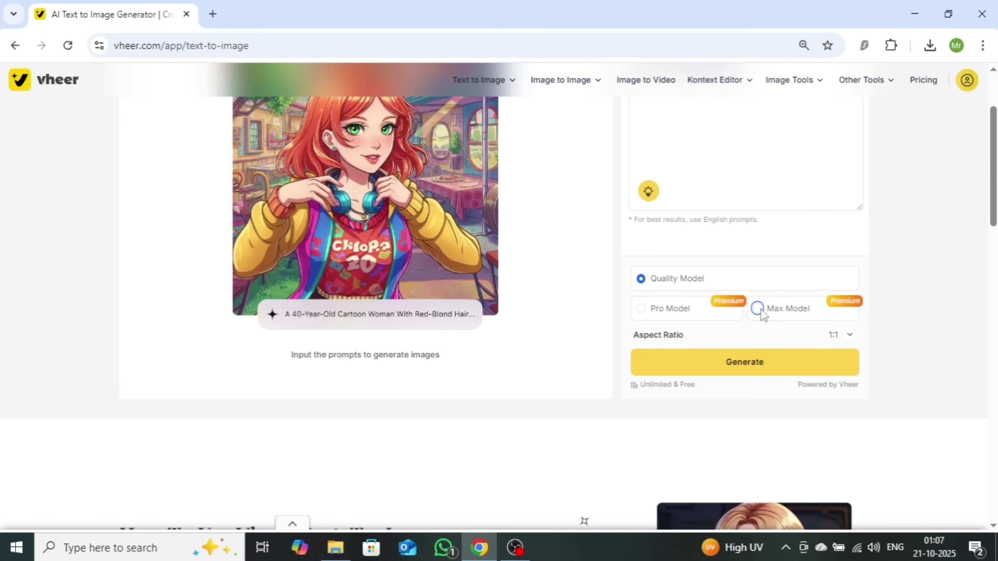
click(849, 335)
drag(964, 389, 965, 445)
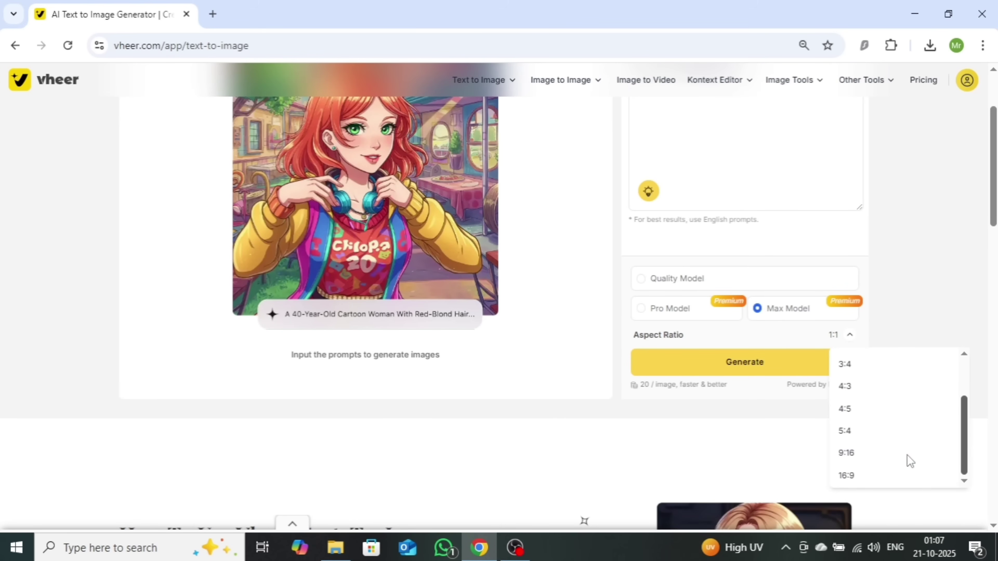
click(900, 477)
click(725, 364)
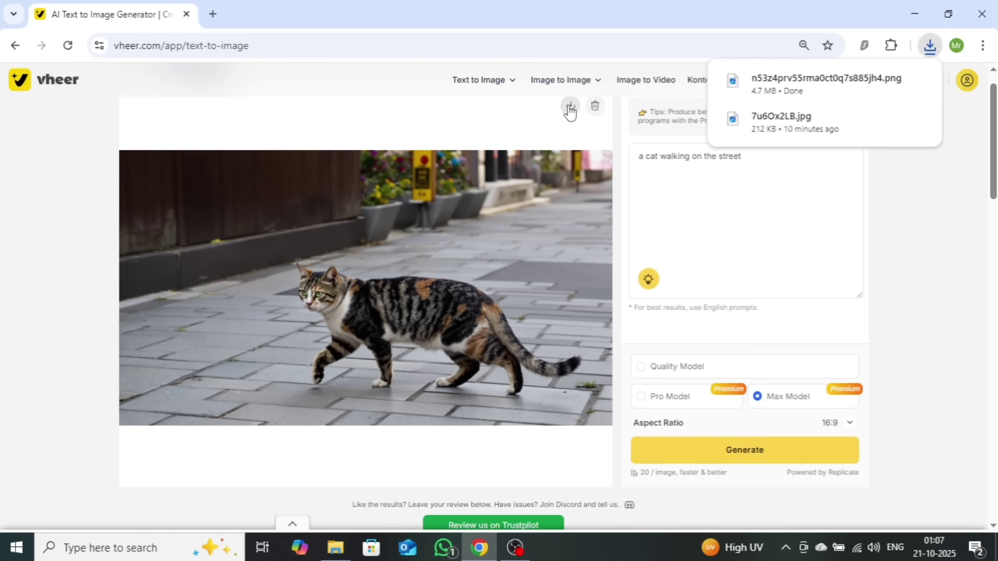
Upload the generated cat PNG into the Image to Video workspace.
click(636, 85)
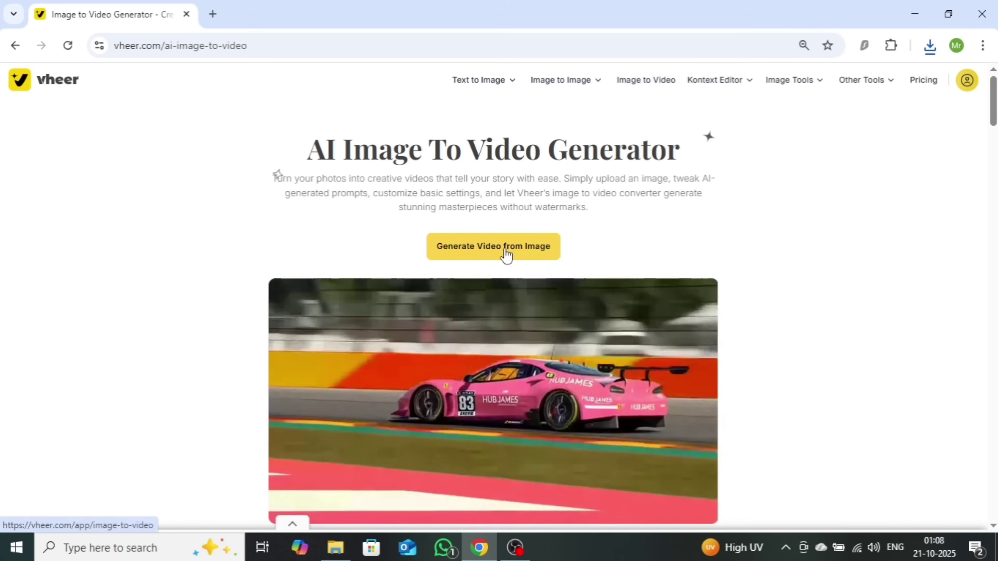
click(511, 257)
click(334, 276)
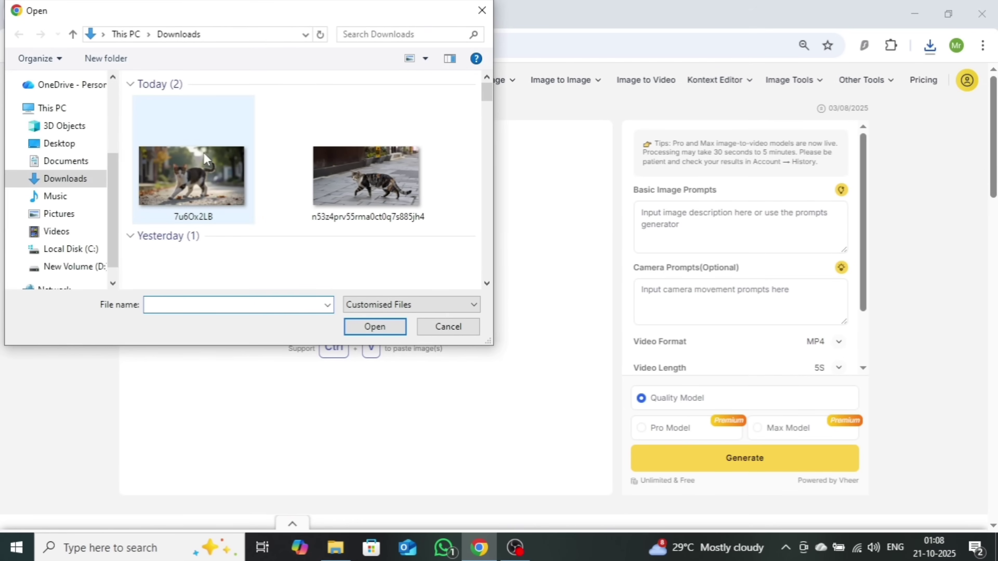
click(362, 175)
click(372, 321)
Generate a Max Model video from the prompt 'a cat w'.
click(688, 212)
text(a cat walking on the street)
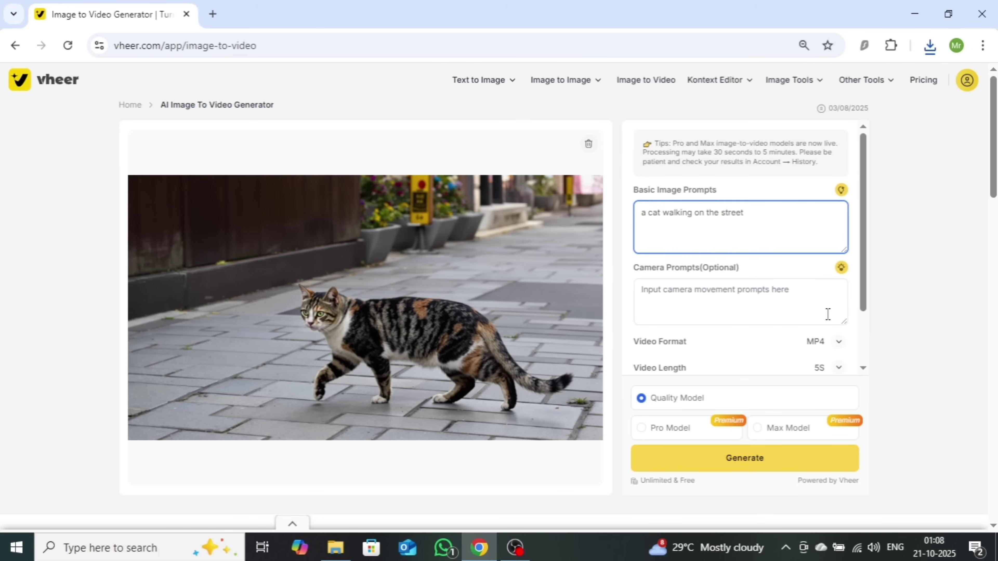
scroll(806, 302, down, 2)
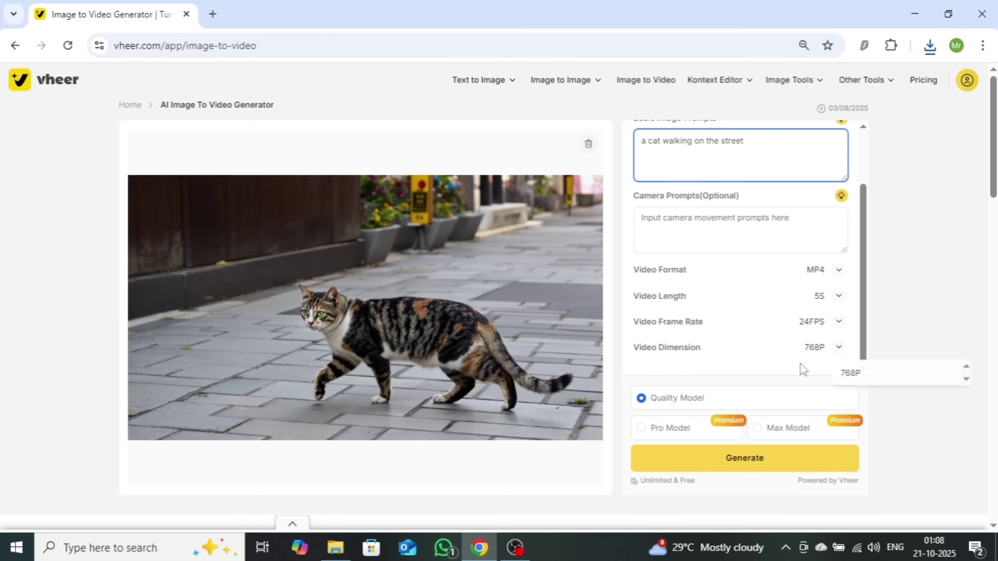
click(756, 429)
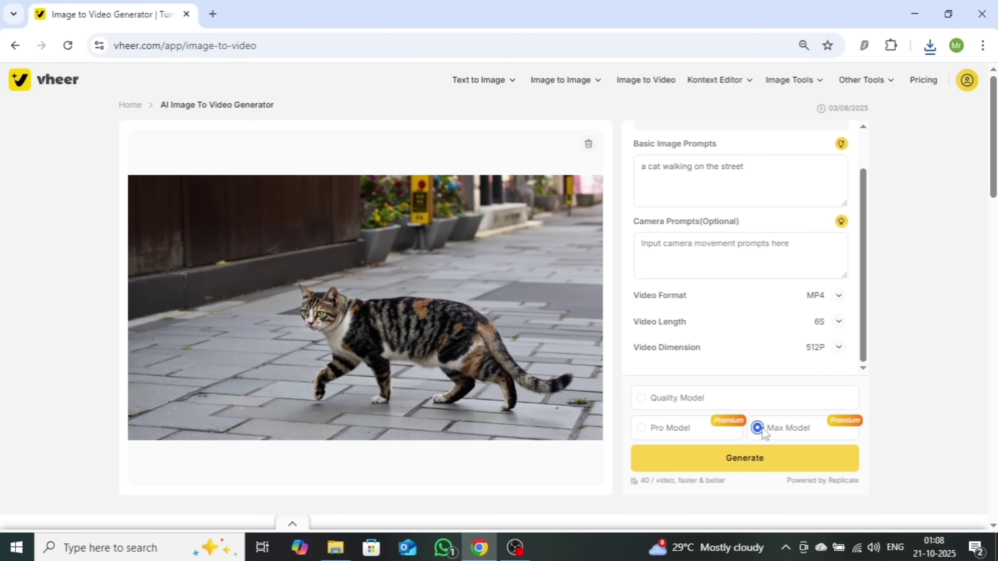
click(751, 465)
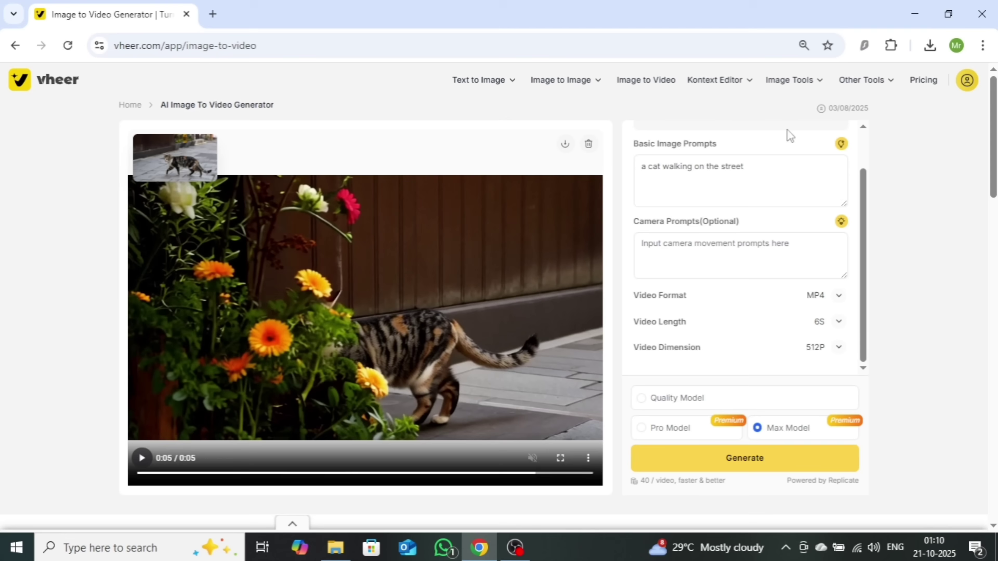
Clear the video prompt and go to the AI Text to Image landing page.
click(755, 174)
key(BackSpace)
key(BackSpace)
key(BackSpace)
key(BackSpace)
key(BackSpace)
key(BackSpace)
key(BackSpace)
key(BackSpace)
key(BackSpace)
key(BackSpace)
key(BackSpace)
key(BackSpace)
key(BackSpace)
key(BackSpace)
key(BackSpace)
key(BackSpace)
key(BackSpace)
key(BackSpace)
key(BackSpace)
key(BackSpace)
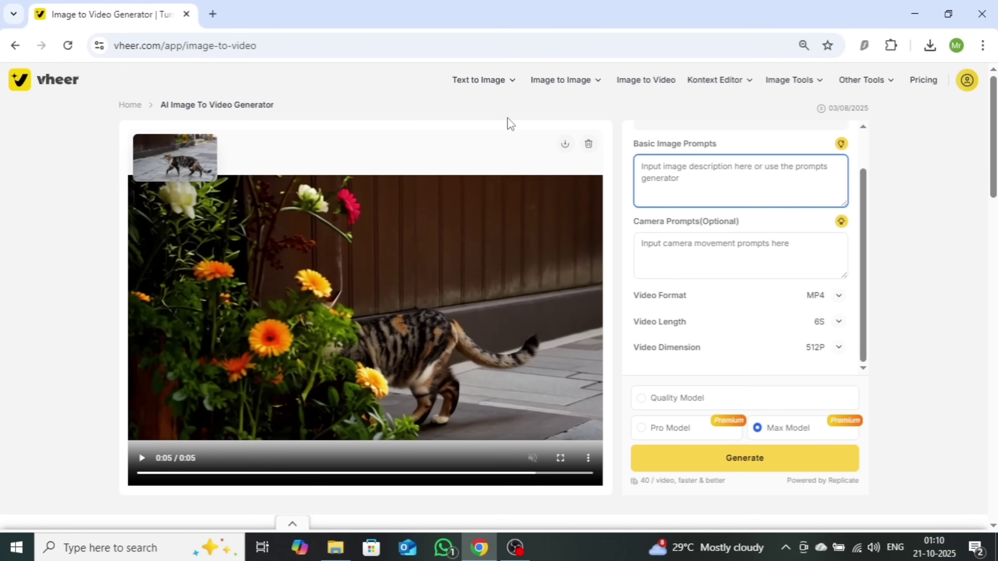
mouse_move(488, 83)
click(493, 160)
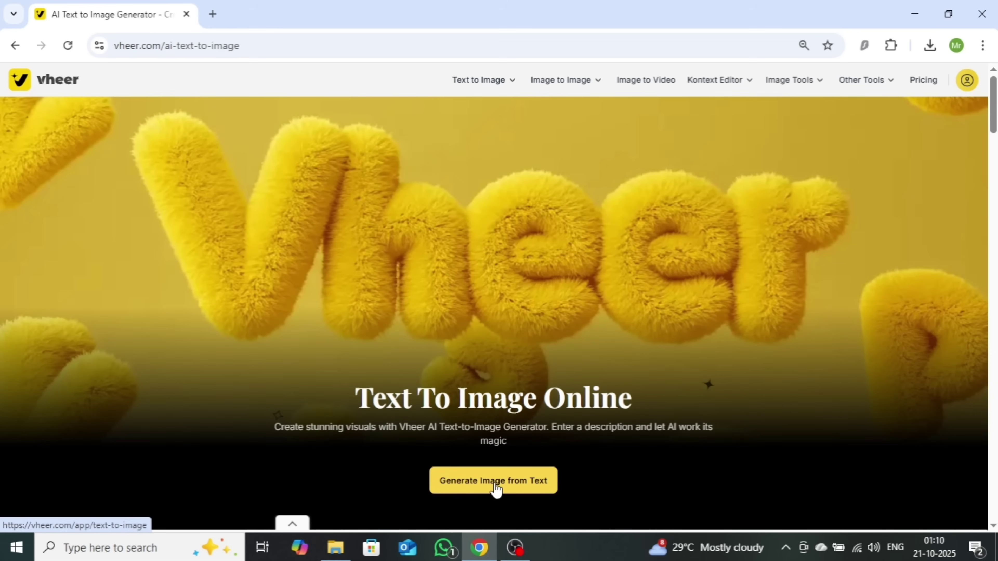
Paste the T-Rex city street prompt into the text-to-image prompt box.
click(496, 489)
click(775, 216)
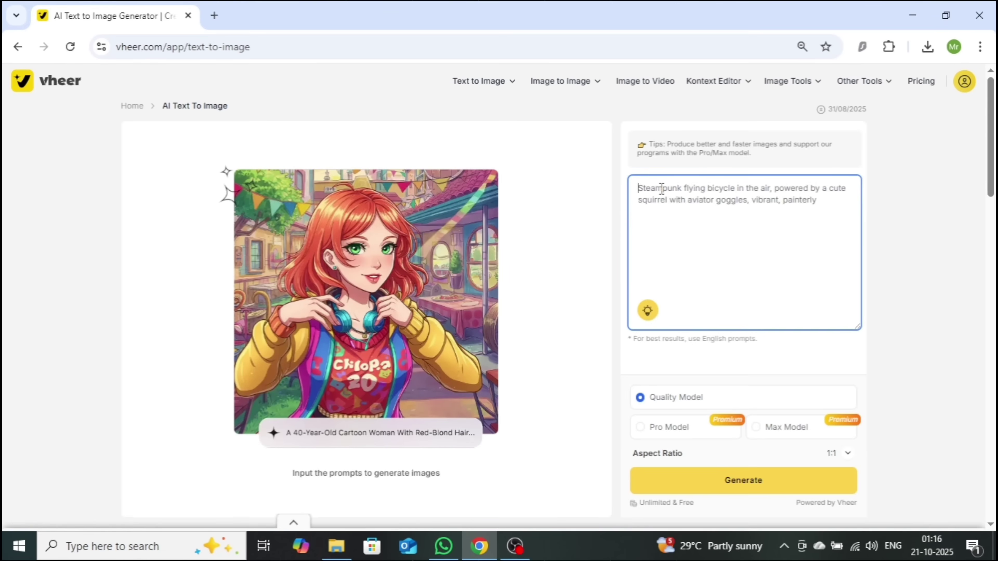
right_click(655, 185)
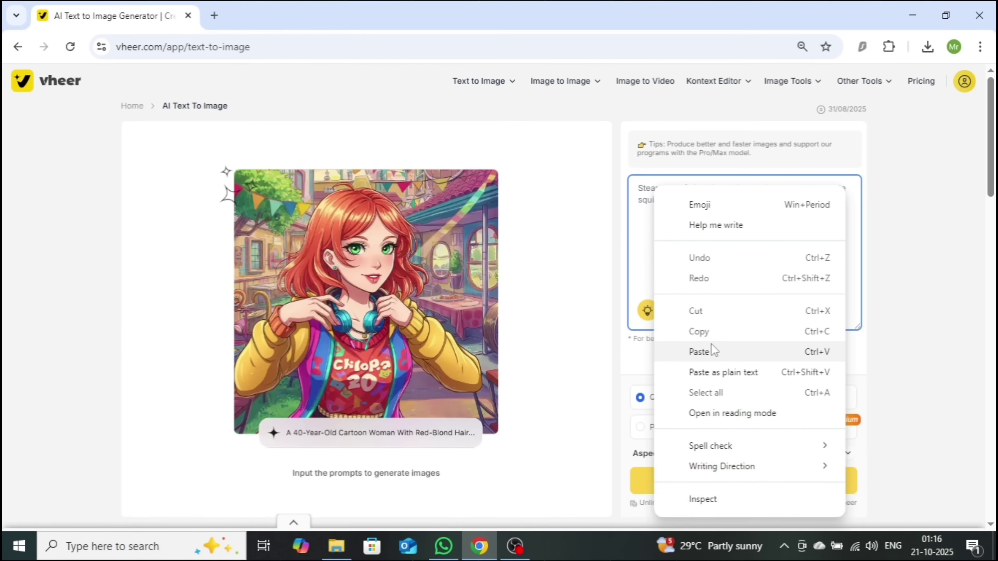
click(702, 351)
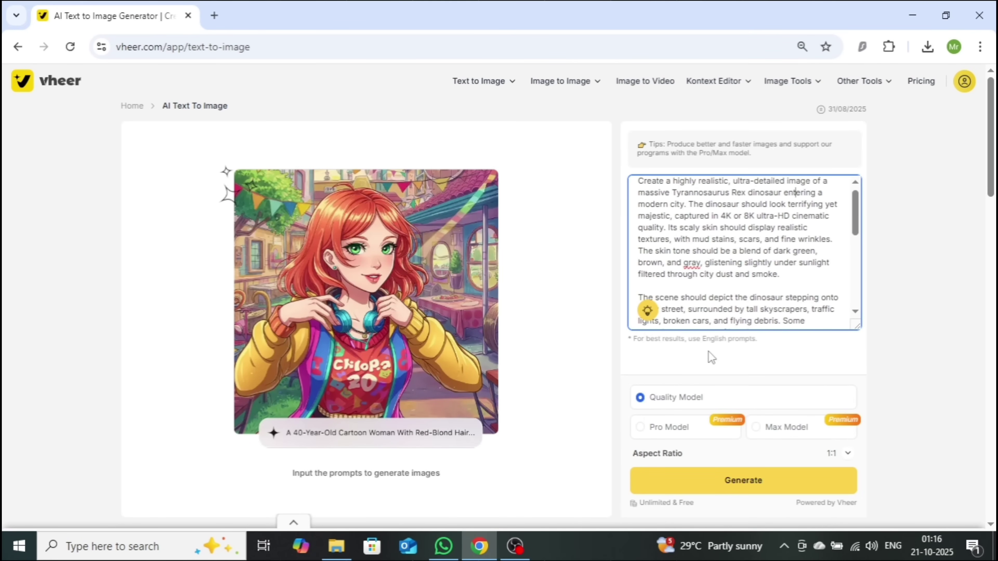
Select the Max model and a 16:9 aspect ratio.
scroll(915, 249, down, 3)
click(756, 299)
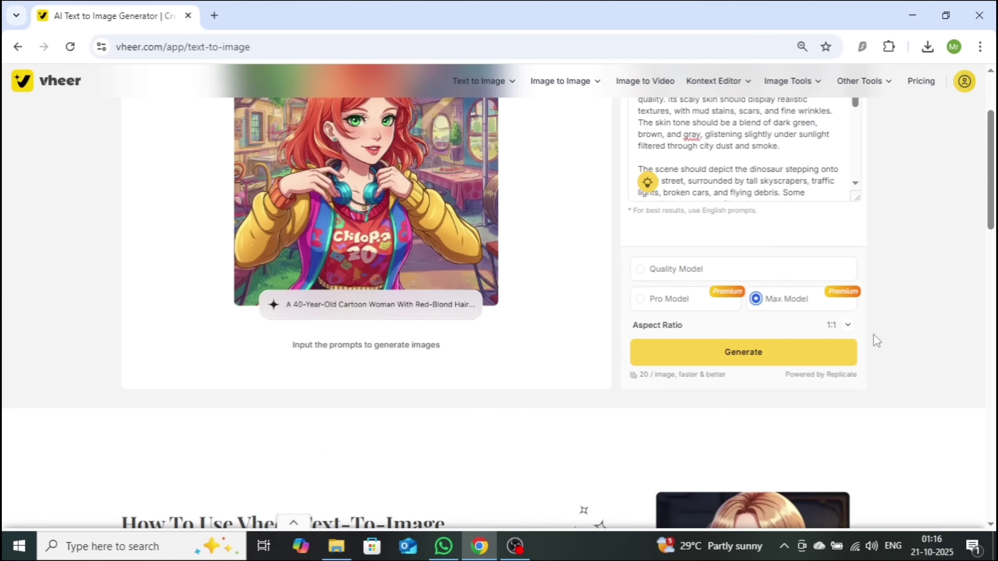
click(848, 325)
scroll(959, 468, down, 3)
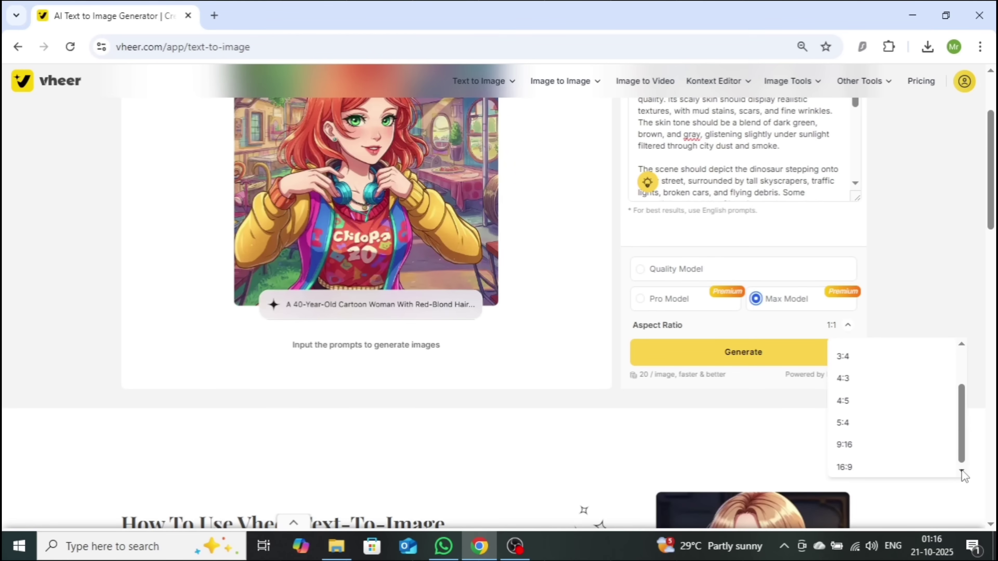
click(872, 465)
Generate the T-Rex image, retrying after the error, and download the PNG.
click(750, 357)
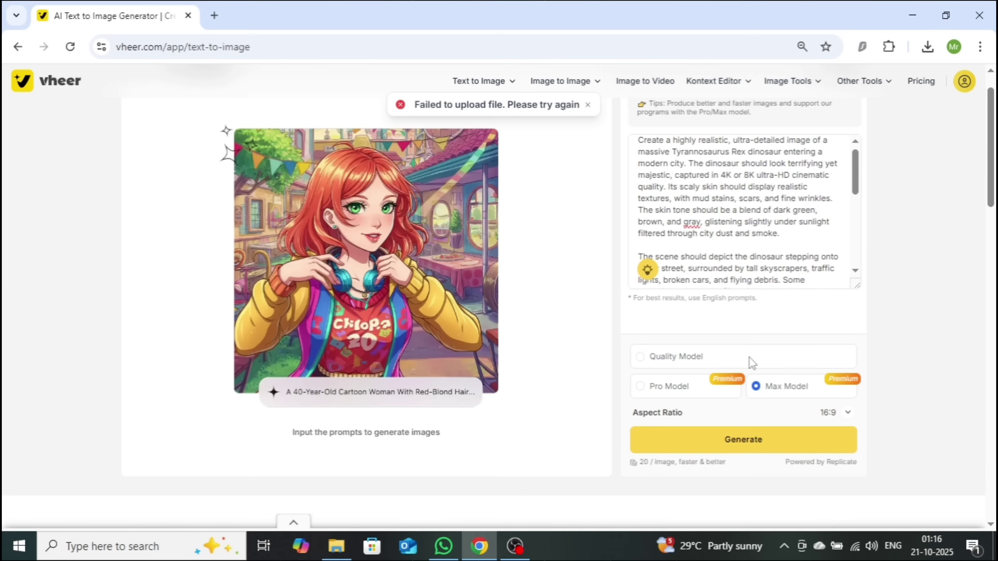
click(740, 442)
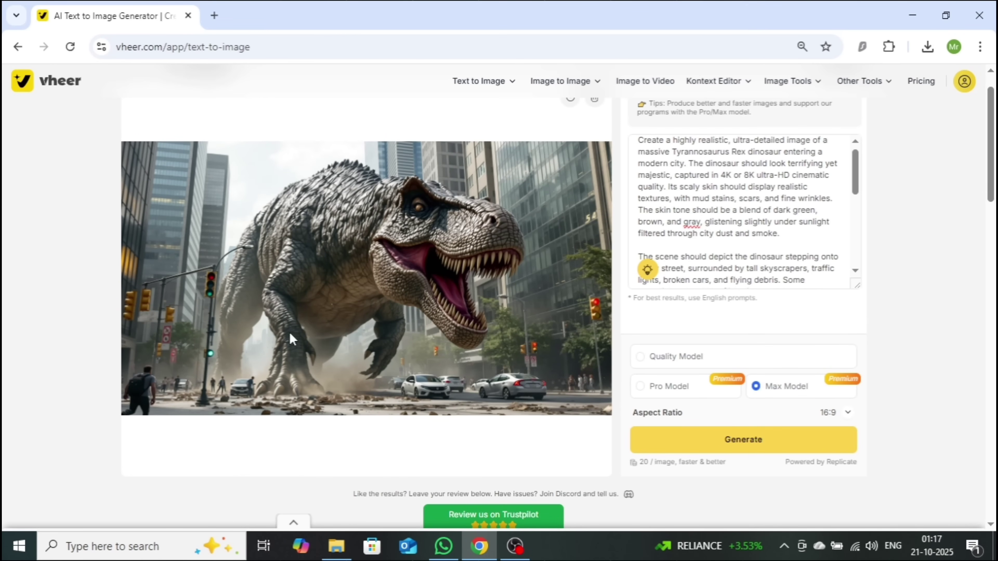
click(569, 102)
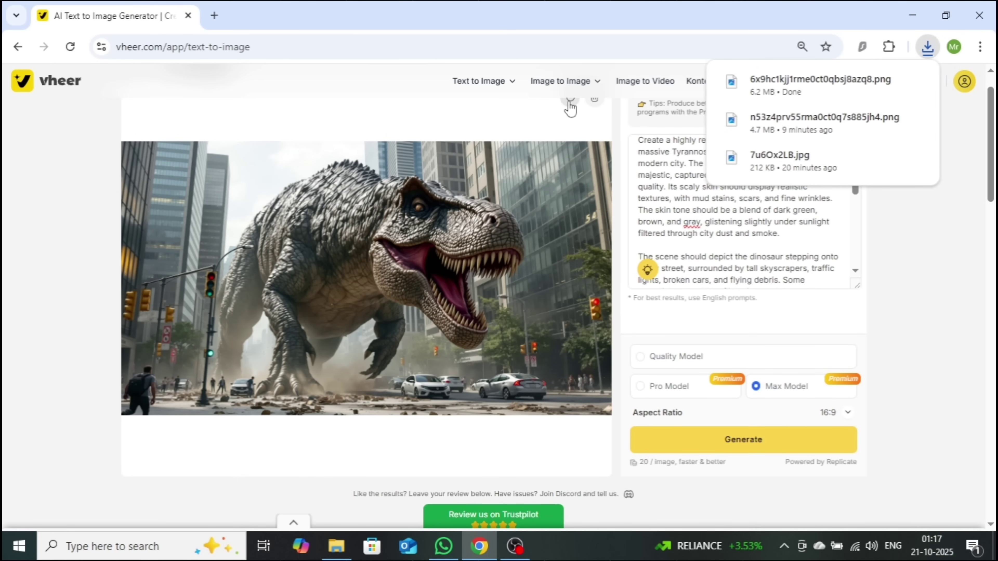
scroll(570, 105, up, 1)
Upload the downloaded T-Rex city image into the image-to-video tool.
click(645, 84)
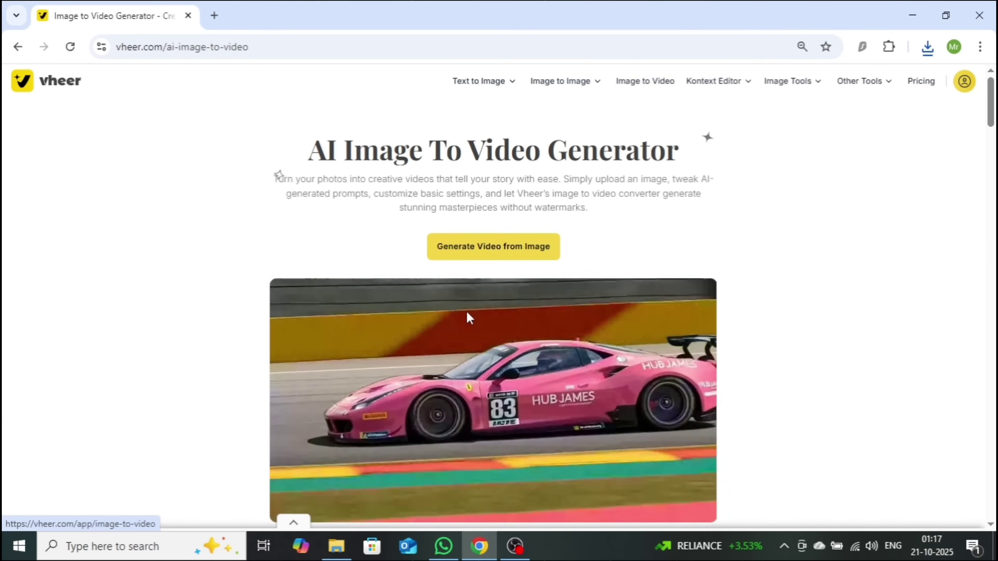
click(466, 248)
click(326, 277)
click(368, 165)
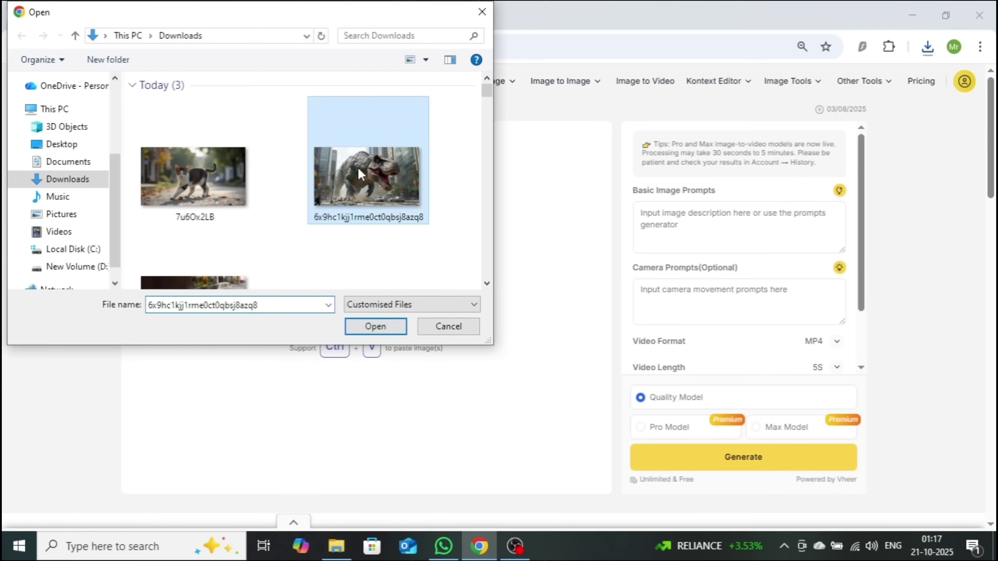
click(376, 326)
Paste the T-Rex video prompt, choose the Max model, and generate the clip.
right_click(676, 213)
click(722, 366)
key(ctrl+Home)
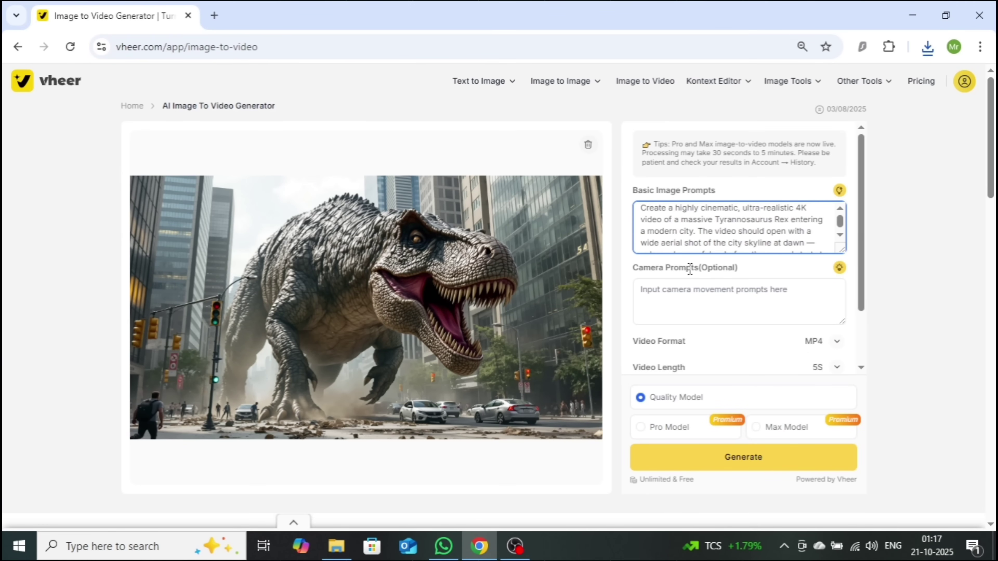
scroll(723, 223, down, 4)
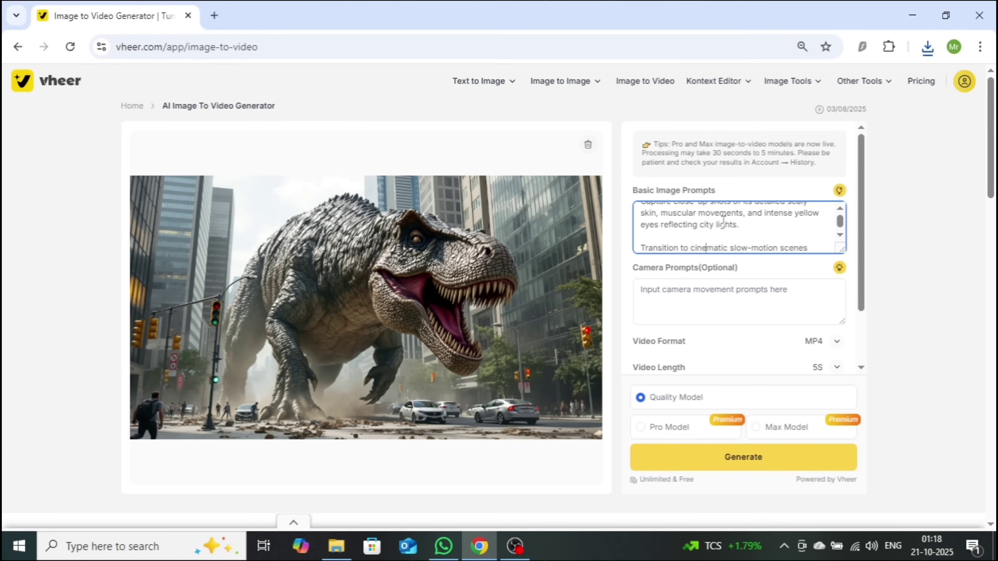
scroll(861, 376, down, 2)
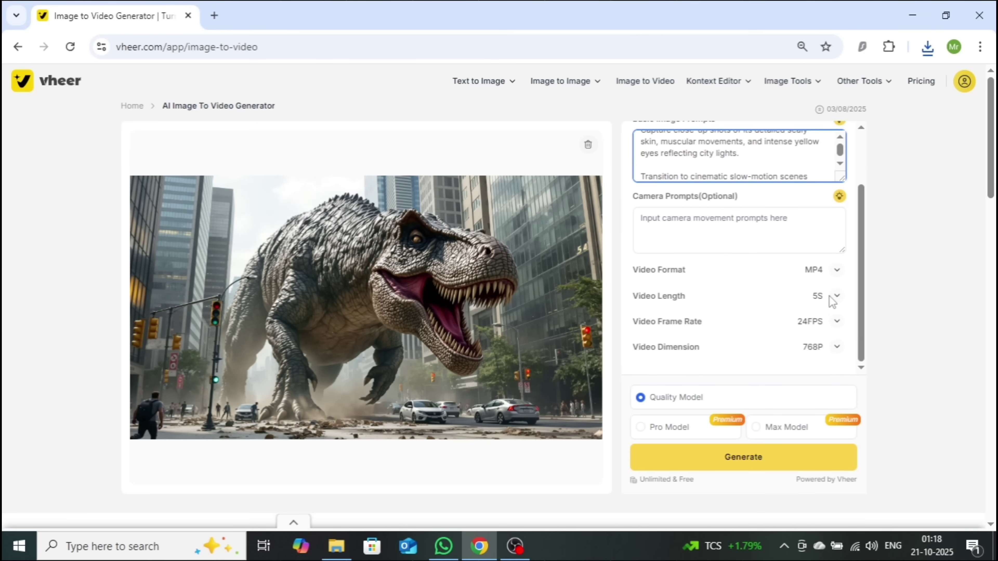
click(756, 427)
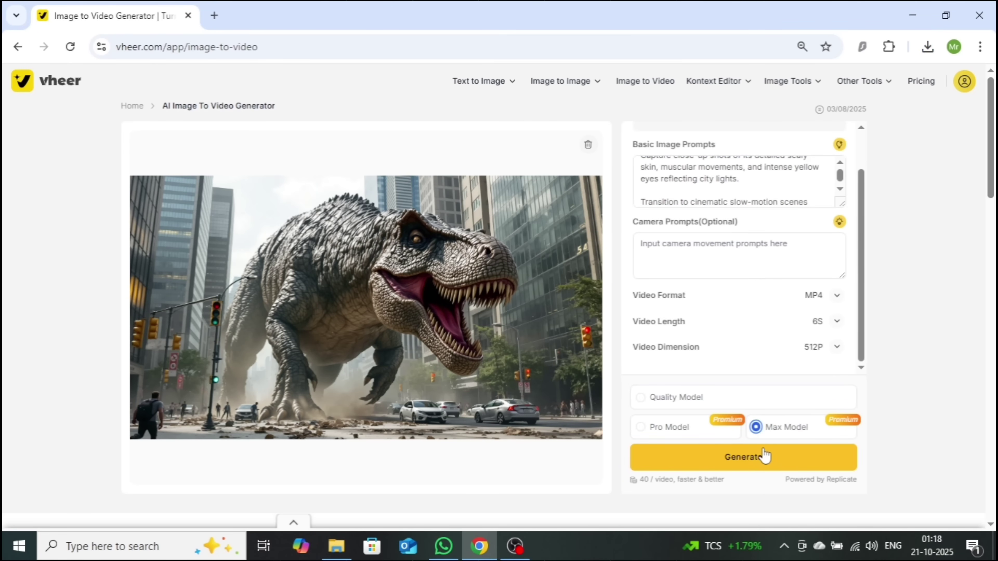
click(765, 458)
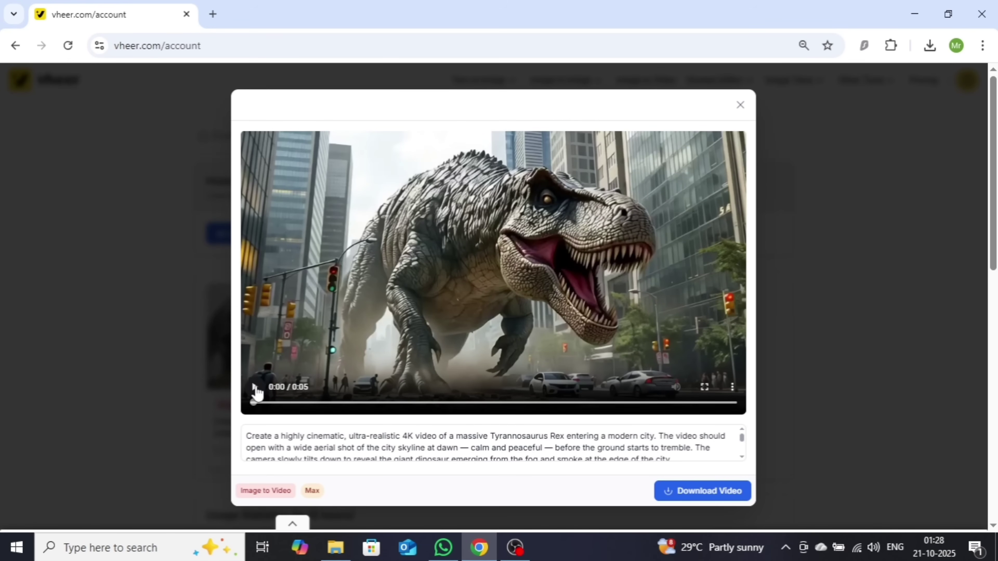
Play the generated T-Rex city video and switch it to full screen.
click(255, 388)
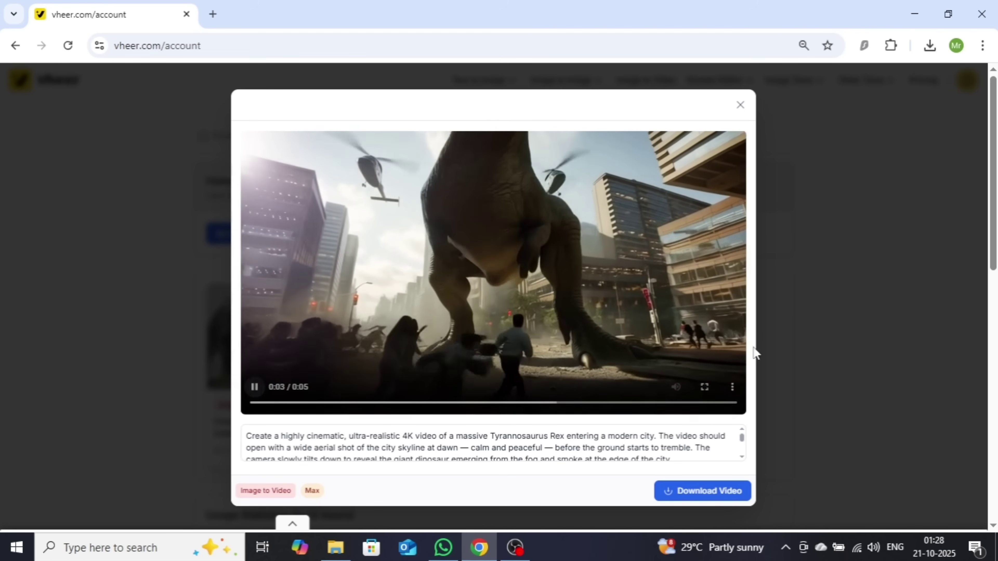
click(705, 387)
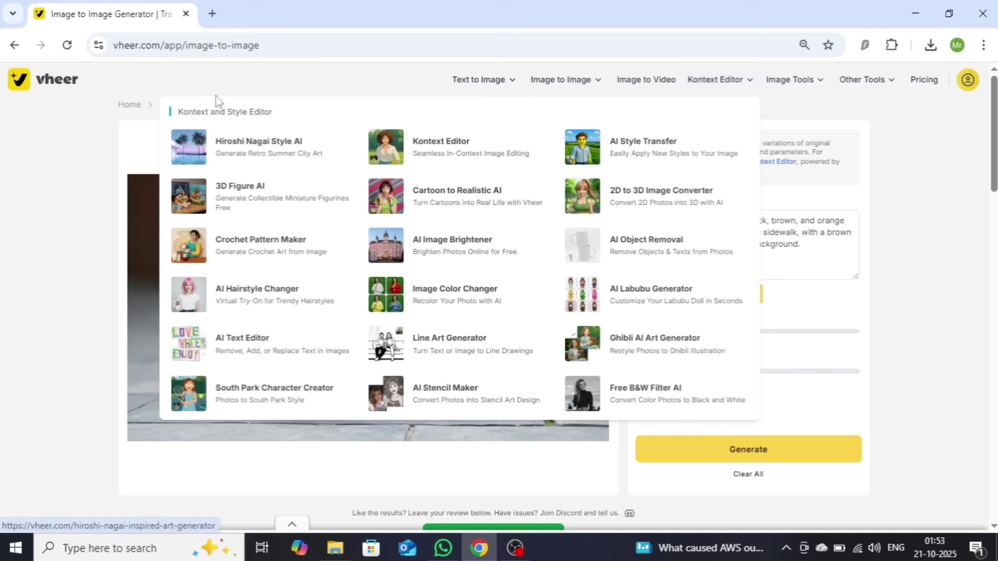
Open the Kontext Editor from Cartoon to Realistic AI and load the dinosaur city image.
click(443, 212)
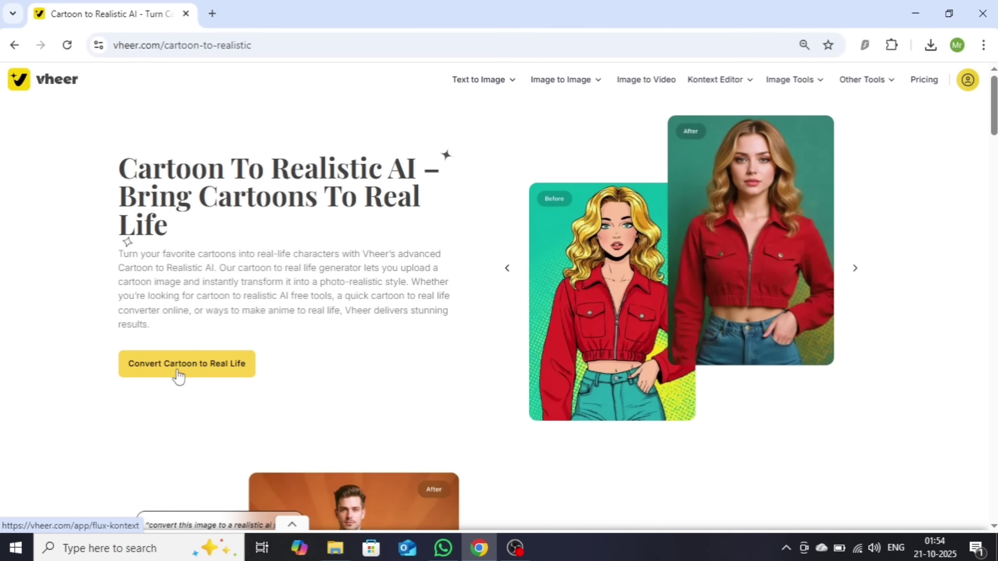
click(179, 374)
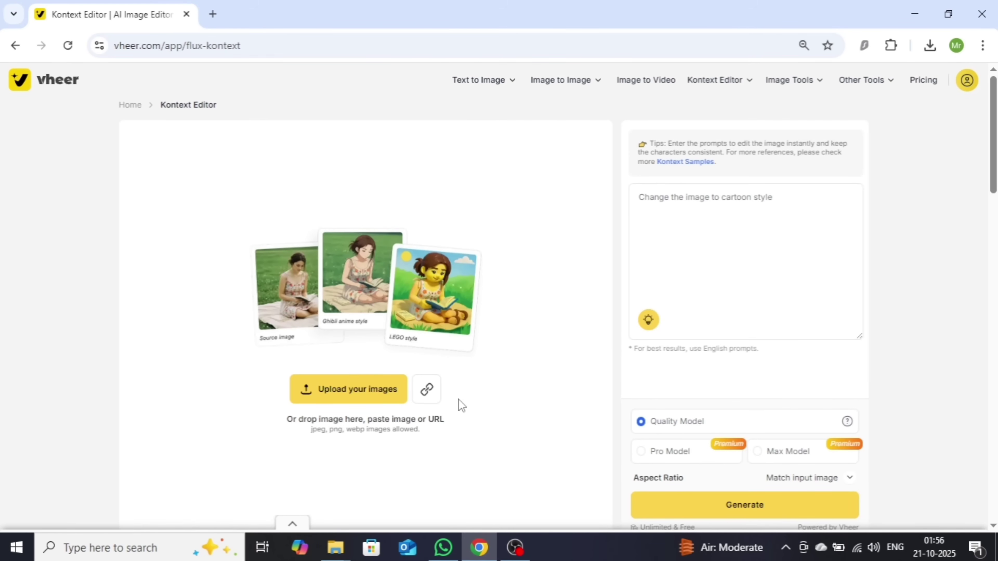
click(355, 389)
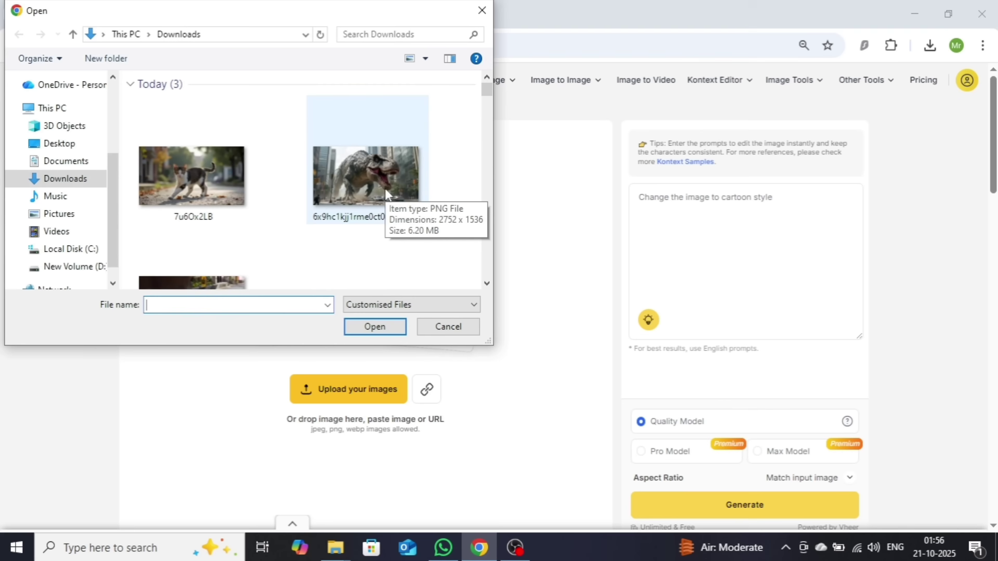
click(385, 188)
key(Return)
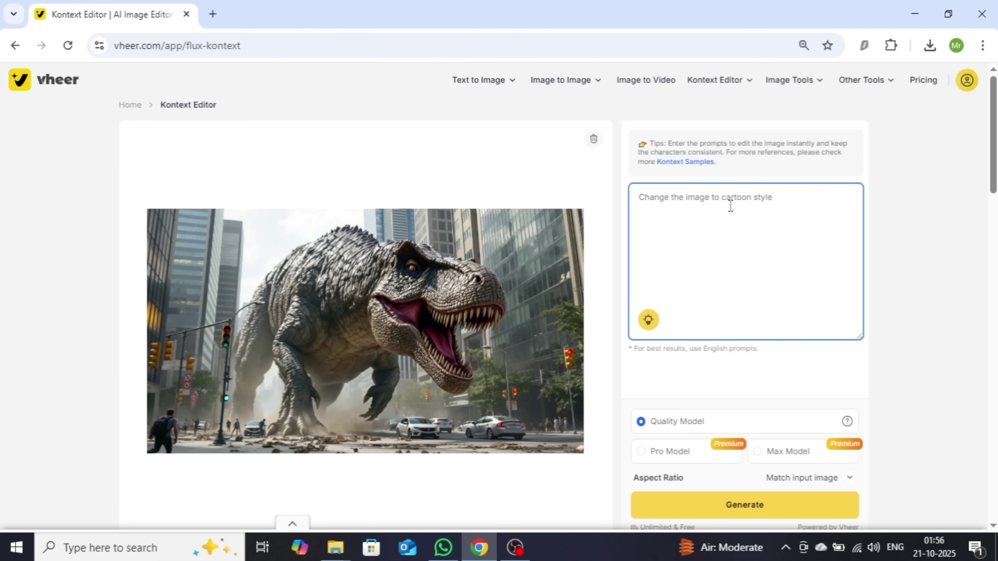
Enter 'Change the image to cartoon style', pick Max at 16:9, and generate.
text(C)
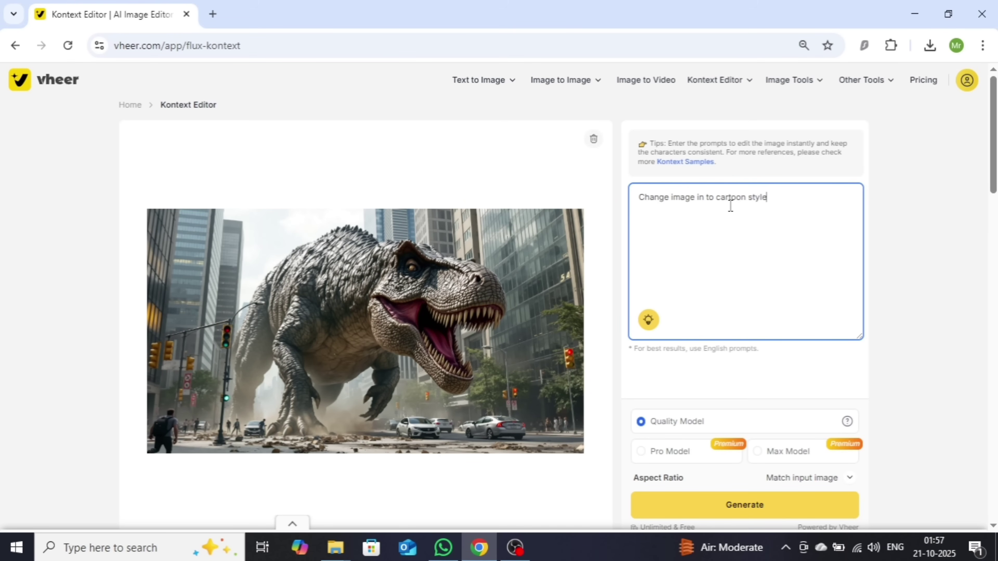
scroll(971, 129, down, 6)
scroll(985, 136, up, 5)
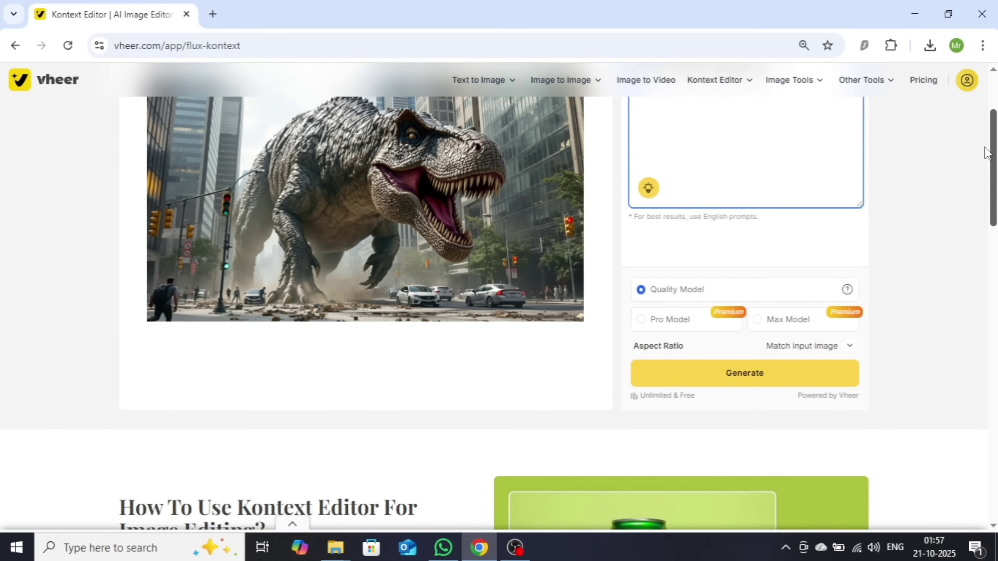
click(769, 392)
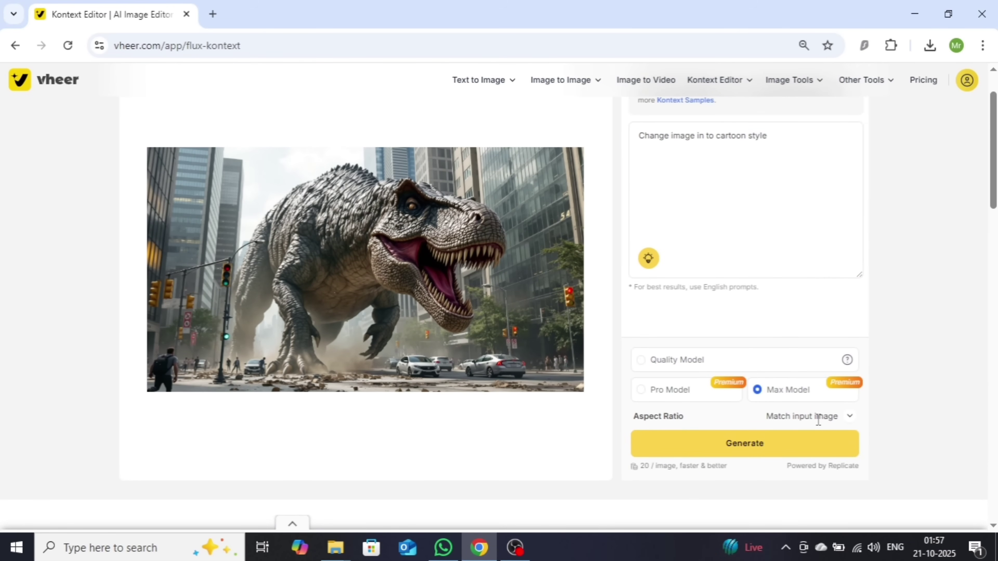
click(850, 417)
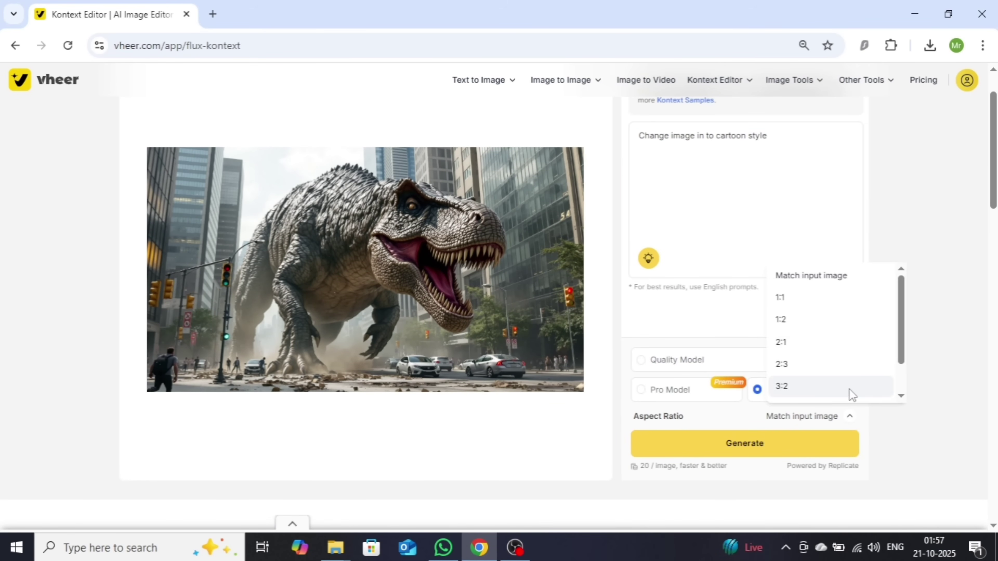
click(902, 395)
click(810, 390)
click(695, 442)
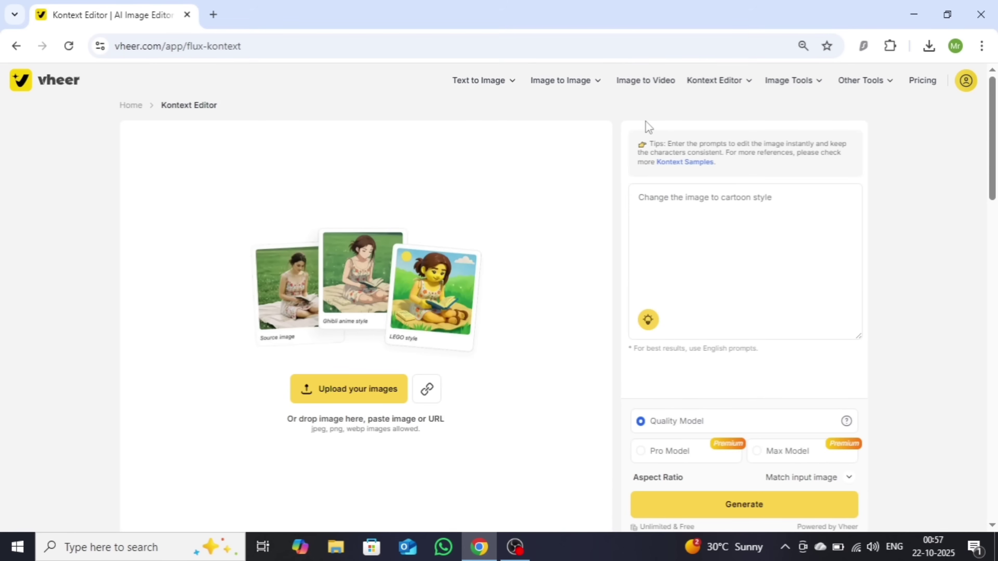
Open the AI Background Changer and upload the ArBb4qj6 portrait photo.
mouse_move(796, 88)
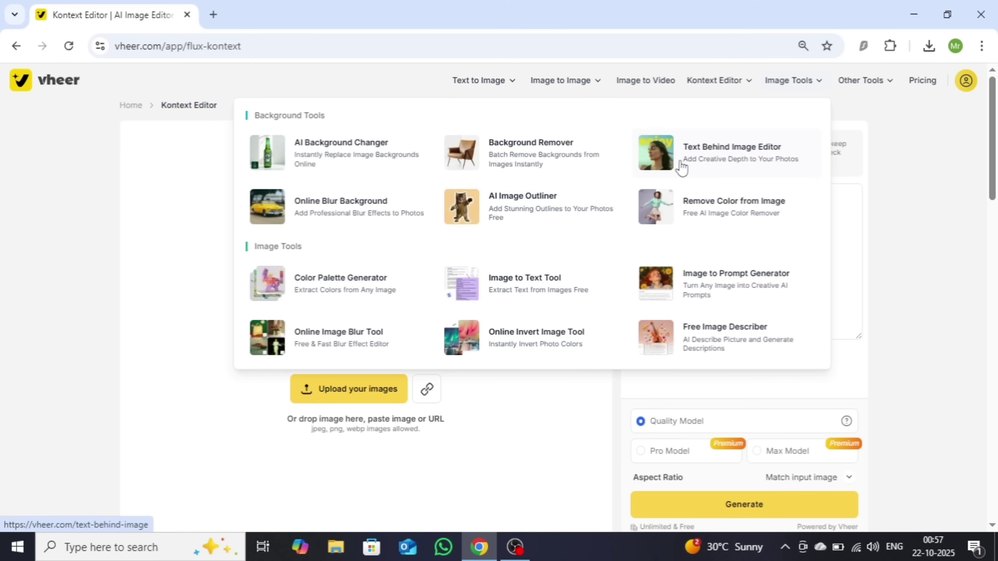
click(345, 154)
click(203, 299)
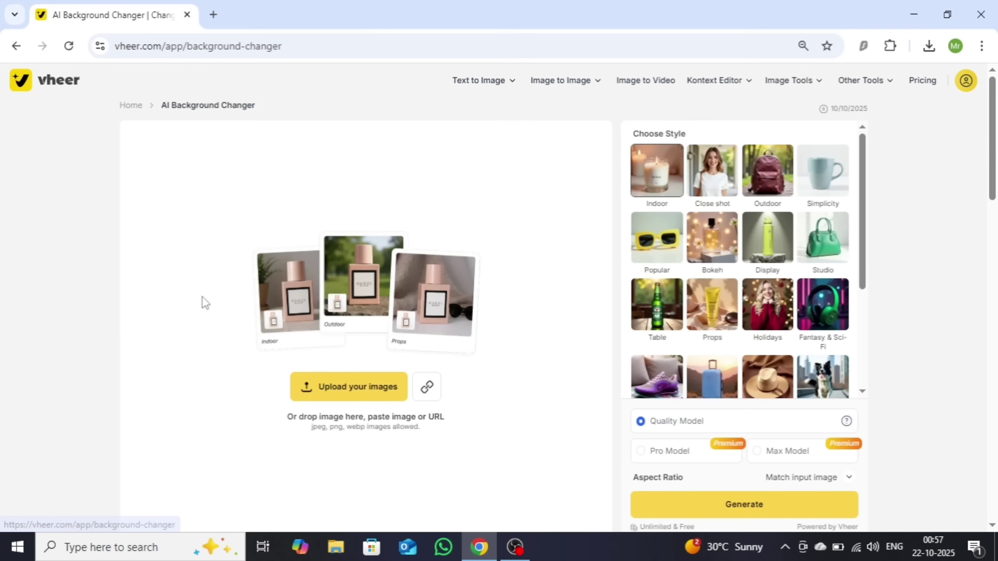
click(366, 399)
click(188, 161)
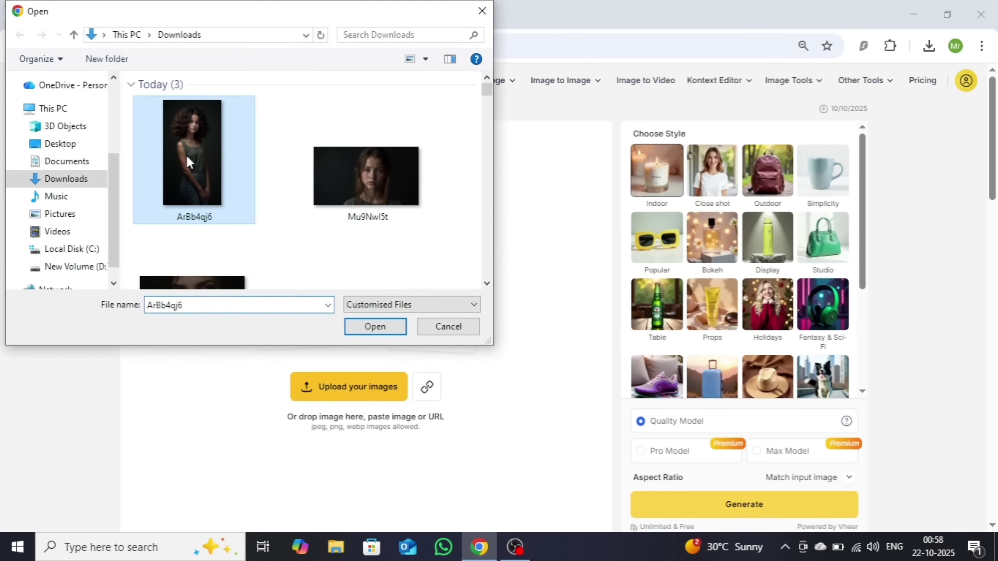
click(392, 334)
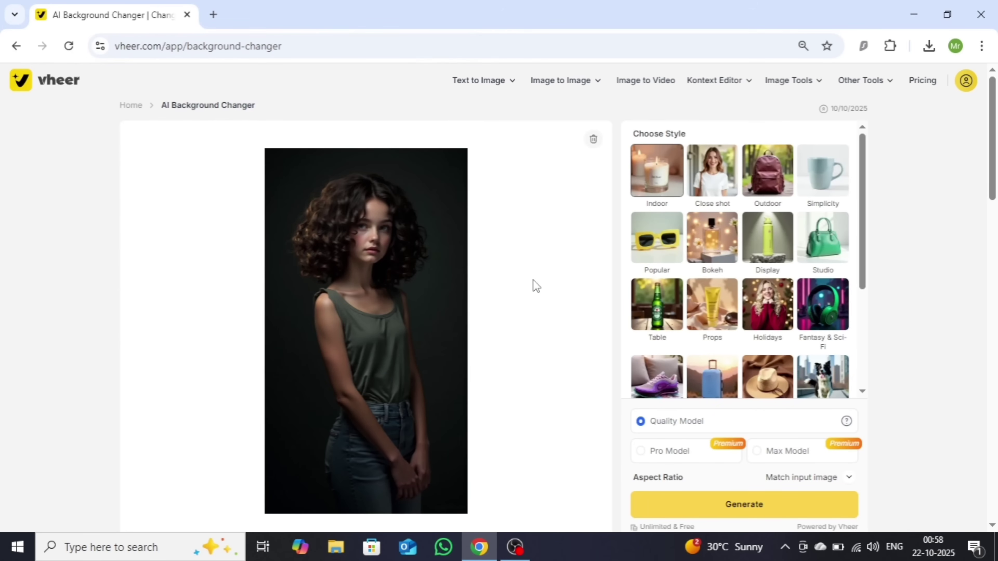
Choose the Outdoor style, Max model and 9:16 ratio, then generate the new background.
click(773, 176)
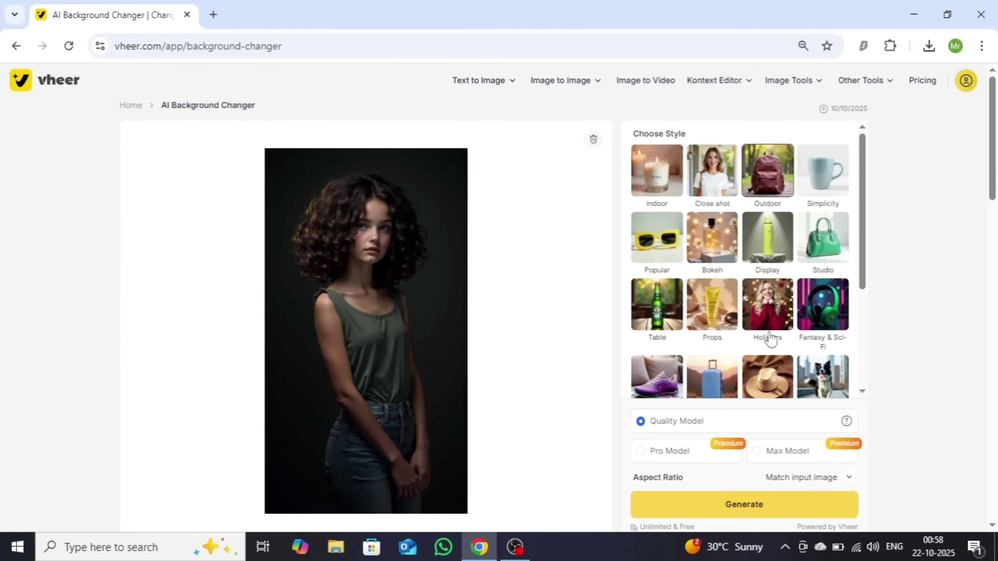
click(757, 451)
click(823, 477)
click(821, 478)
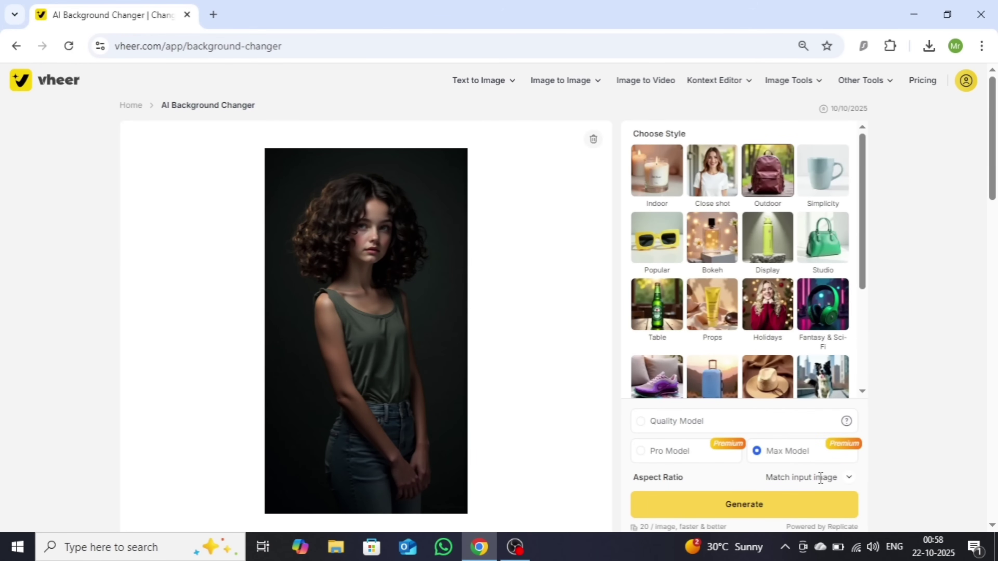
click(848, 478)
scroll(833, 450, down, 2)
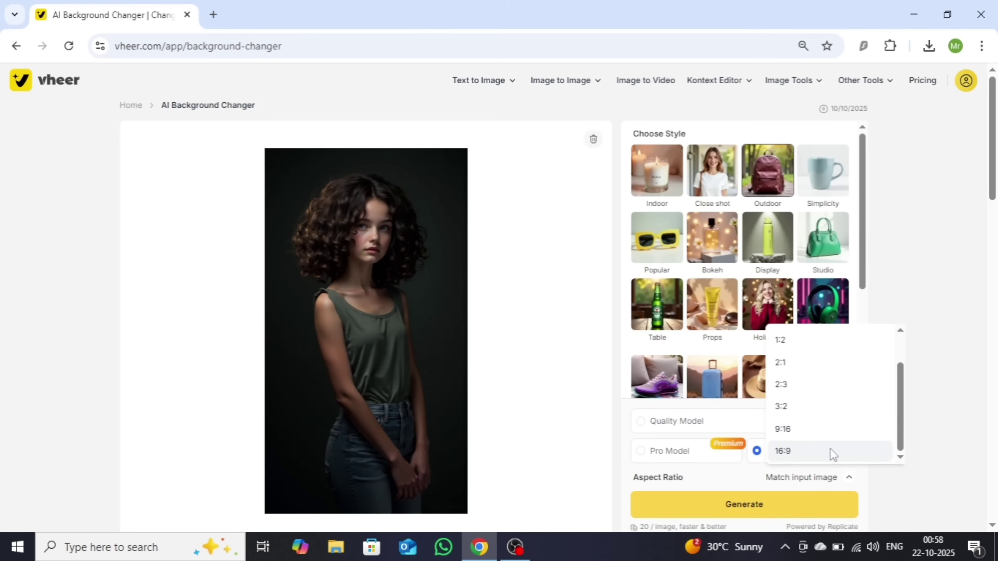
click(805, 430)
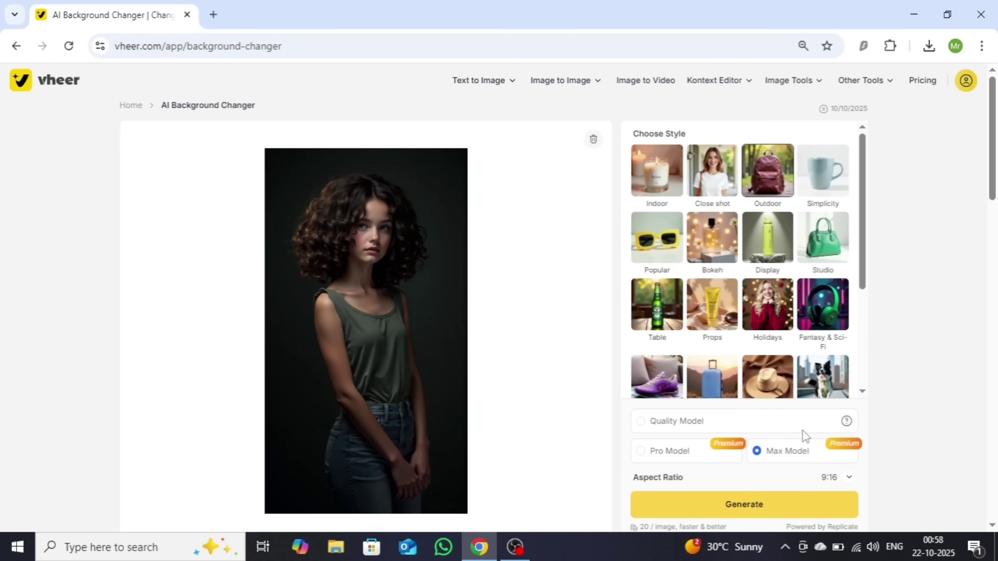
click(710, 507)
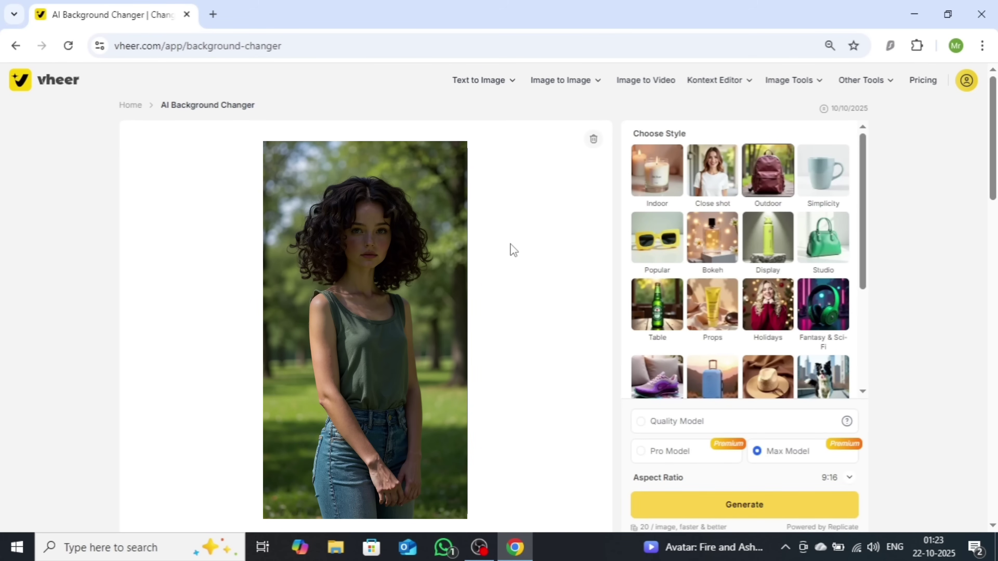
click(872, 81)
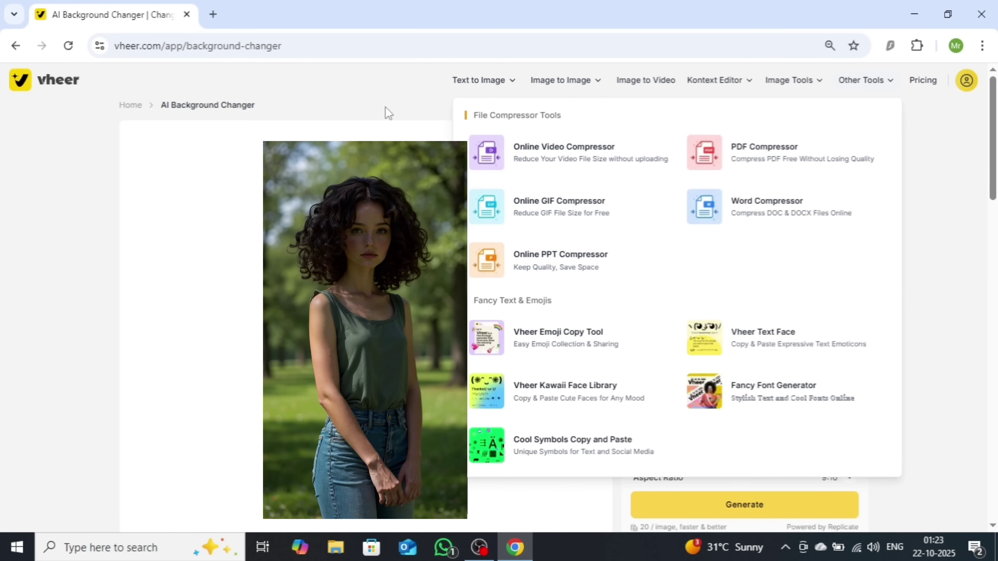
Scroll through the Free, $9.99 Premium and $19.99 Advanced plans and the $3.99 100-credit pack.
click(923, 81)
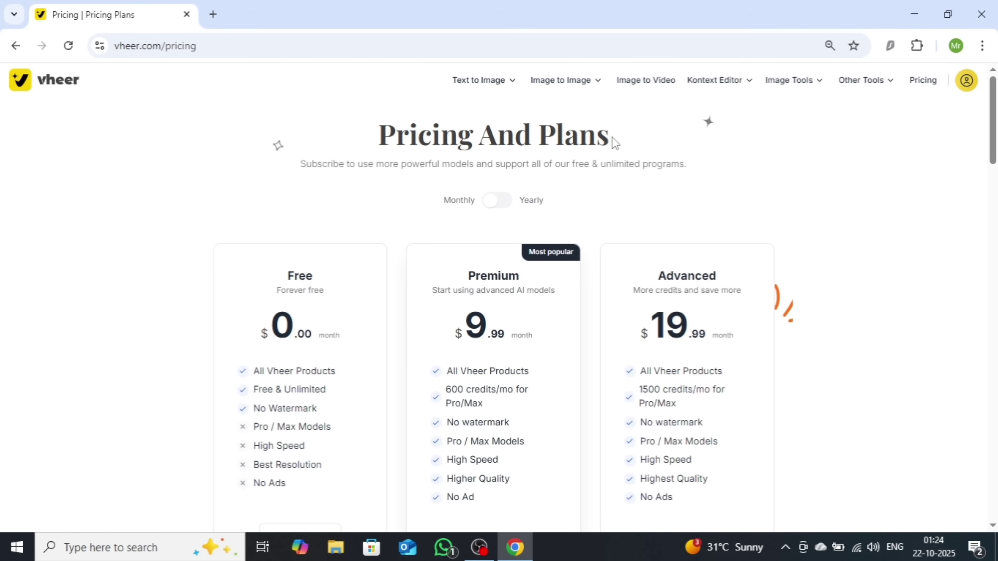
scroll(995, 138, down, 3)
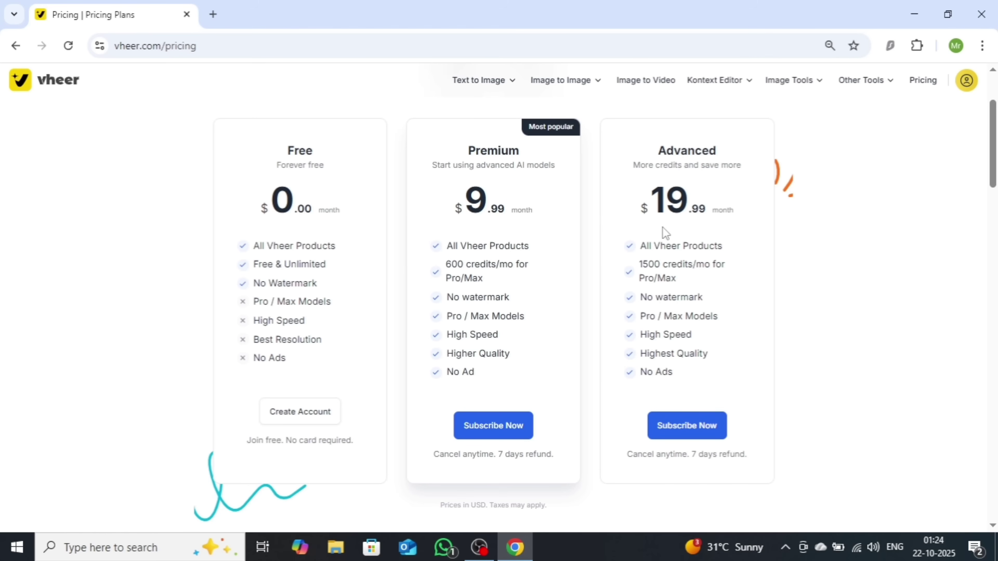
scroll(663, 228, down, 6)
scroll(662, 228, down, 4)
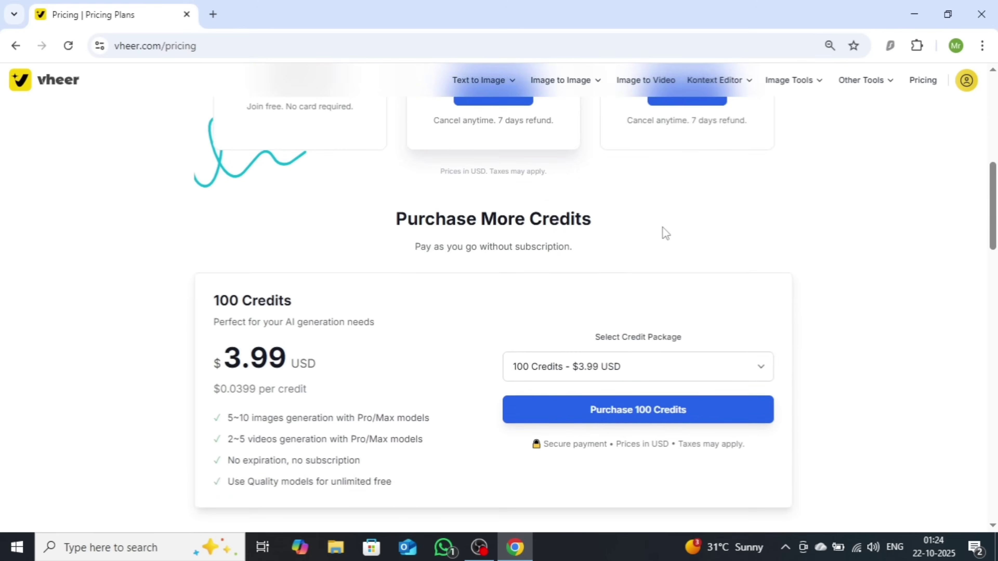